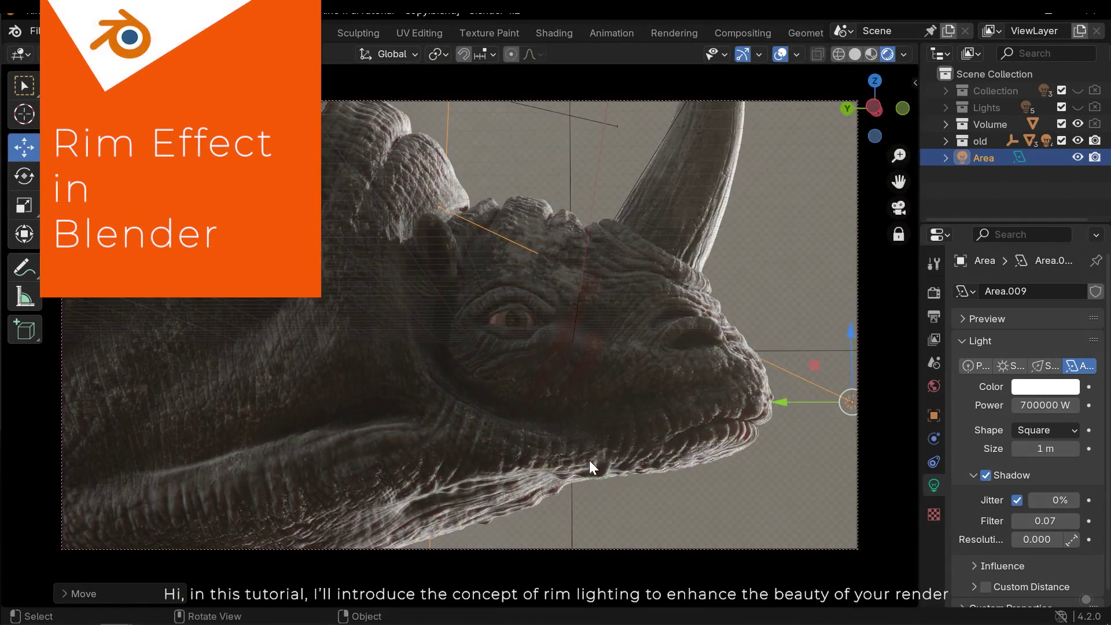
{"action": "left_click", "coordinate": [779, 53]}
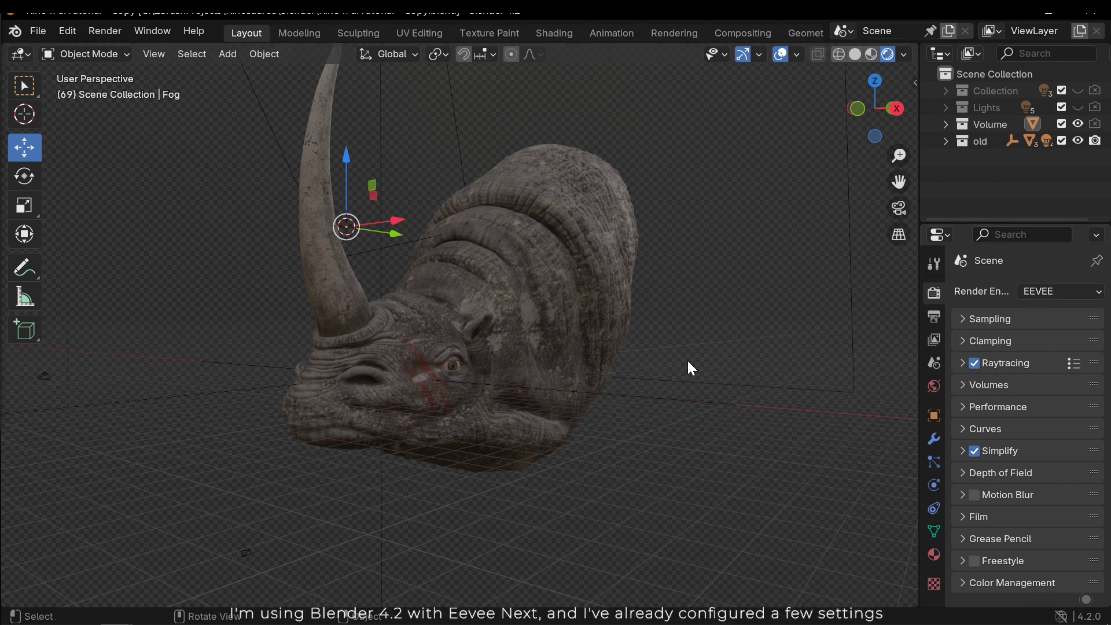
{"action": "mouse_move", "coordinate": [627, 372]}
{"action": "middle_mouse_down"}
{"action": "mouse_move", "coordinate": [624, 387]}
{"action": "mouse_move", "coordinate": [701, 381]}
{"action": "mouse_move", "coordinate": [616, 402]}
{"action": "mouse_move", "coordinate": [682, 399]}
{"action": "mouse_move", "coordinate": [636, 388]}
{"action": "middle_mouse_up"}
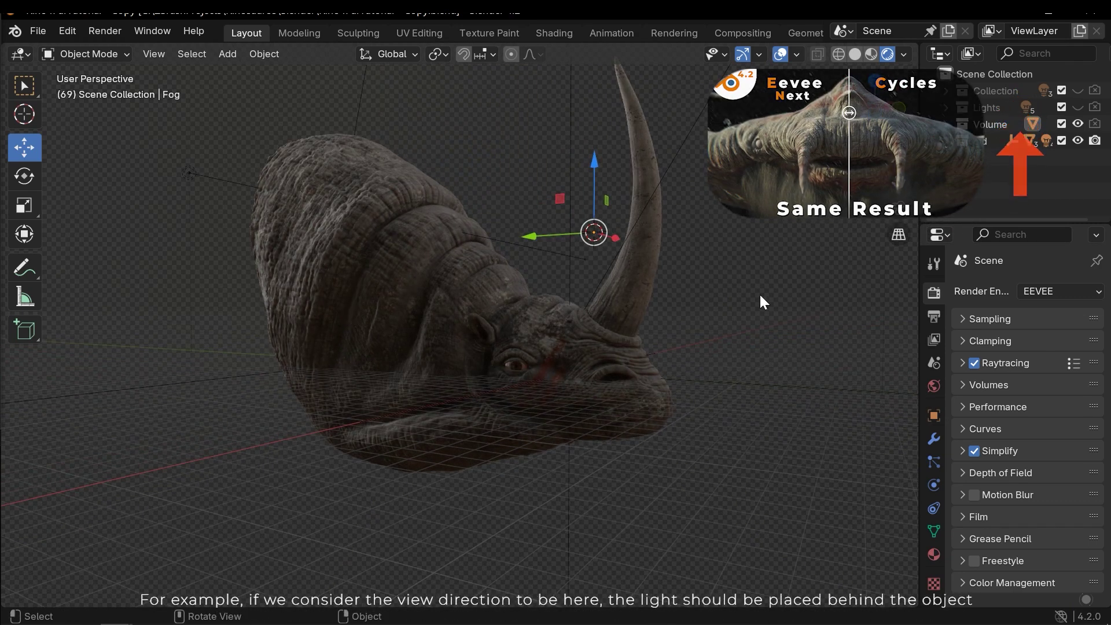
{"action": "middle_click_drag", "start_coordinate": [699, 402], "coordinate": [697, 221]}
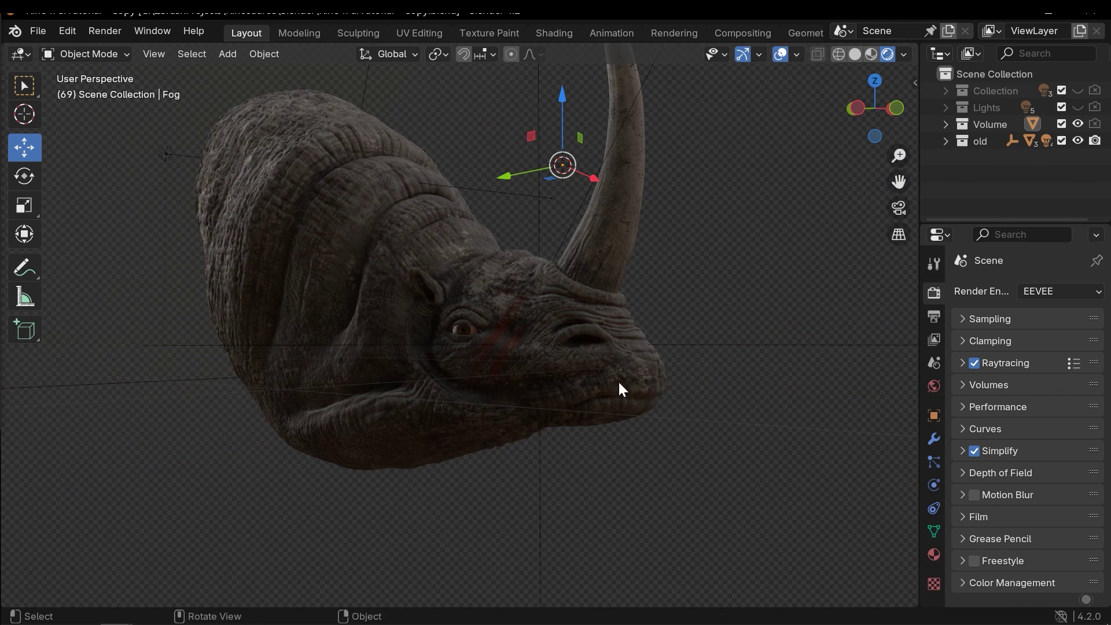
Add an area light to the scene and scale it up to roughly the rhino's size
{"action": "key", "text": "shift+a"}
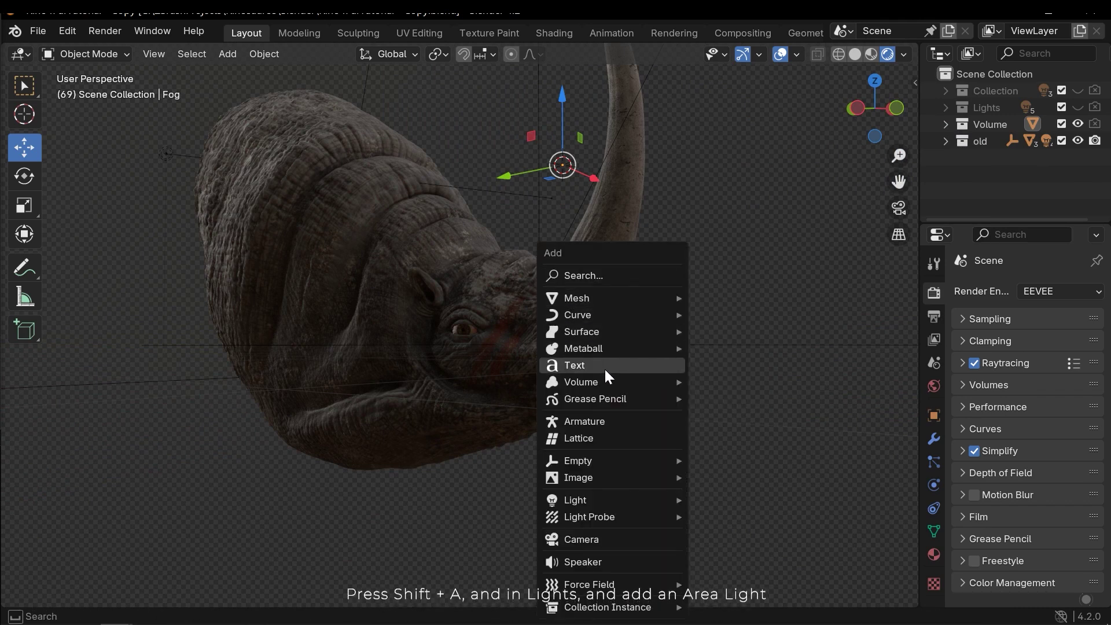
{"action": "mouse_move", "coordinate": [597, 506]}
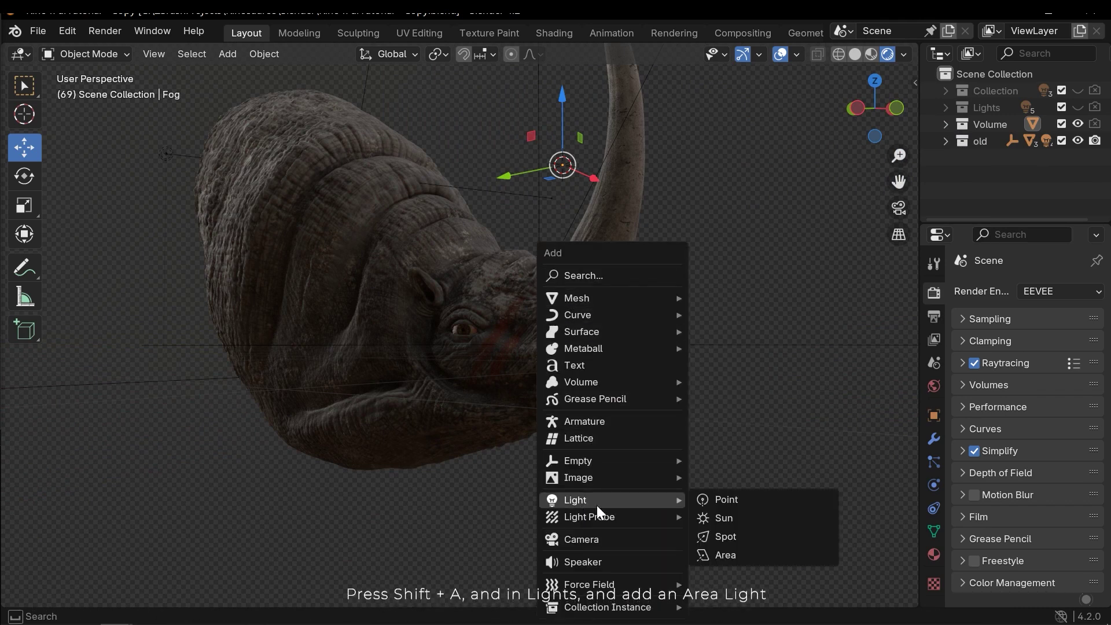
{"action": "left_click", "coordinate": [730, 555]}
{"action": "middle_click_drag", "start_coordinate": [685, 342], "coordinate": [552, 257]}
{"action": "key", "text": "s"}
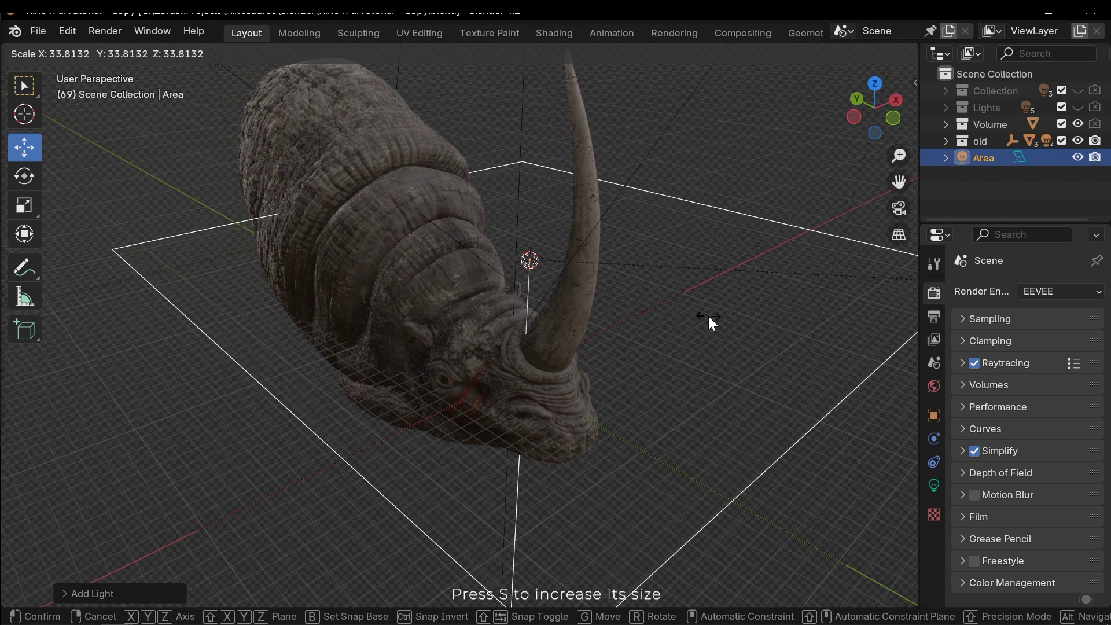
{"action": "left_click", "coordinate": [602, 311]}
Rotate the area light upright so that it shines sideways across the rhino
{"action": "middle_click_drag", "start_coordinate": [603, 315], "coordinate": [494, 283]}
{"action": "key", "text": "shift+space"}
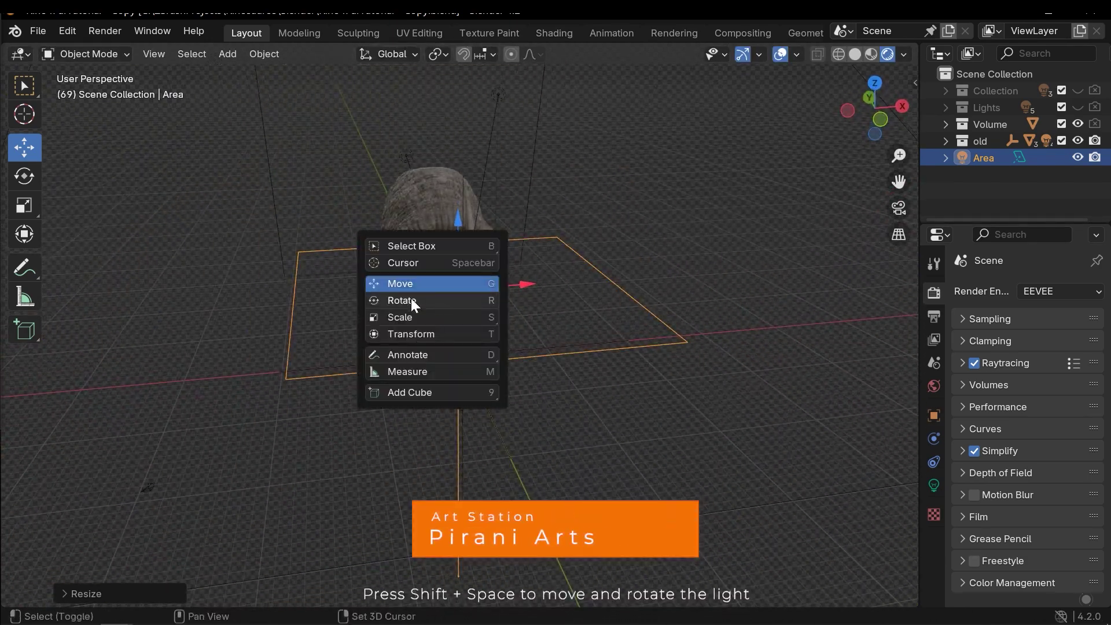
{"action": "left_click", "coordinate": [431, 301]}
{"action": "mouse_move", "coordinate": [439, 276]}
{"action": "middle_mouse_down"}
{"action": "mouse_move", "coordinate": [503, 262]}
{"action": "mouse_move", "coordinate": [435, 259]}
{"action": "middle_mouse_up"}
{"action": "left_click_drag", "start_coordinate": [422, 241], "coordinate": [529, 222]}
{"action": "left_click_drag", "start_coordinate": [483, 309], "coordinate": [454, 303]}
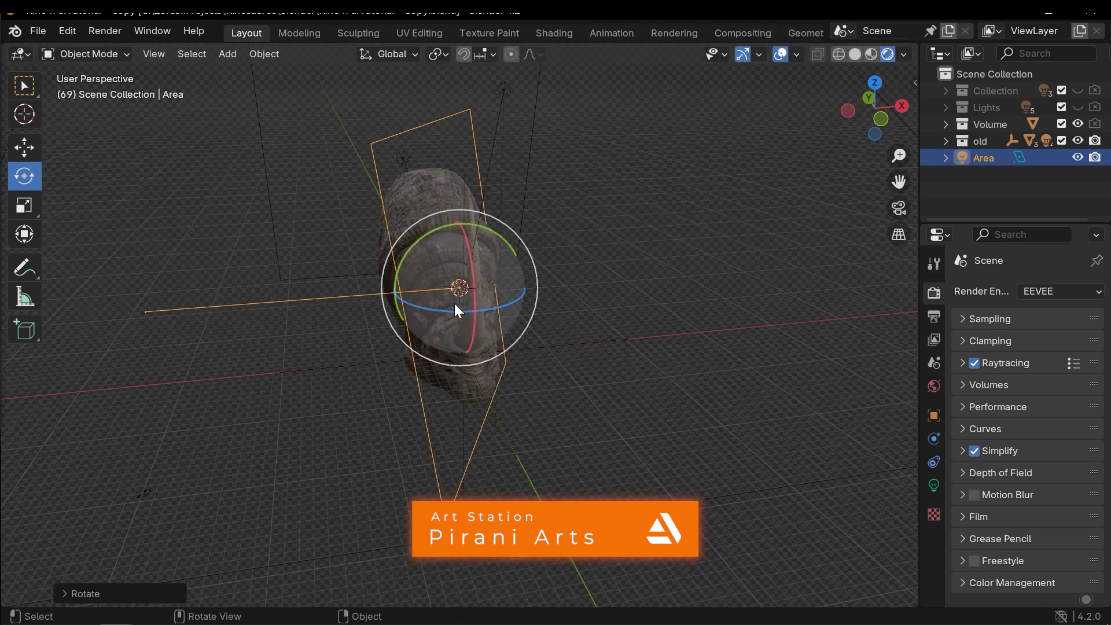
Move the area light along X to the rhino's far side and check it through the camera
{"action": "key", "text": "shift+space"}
{"action": "left_click", "coordinate": [440, 283]}
{"action": "left_click_drag", "start_coordinate": [530, 283], "coordinate": [743, 266]}
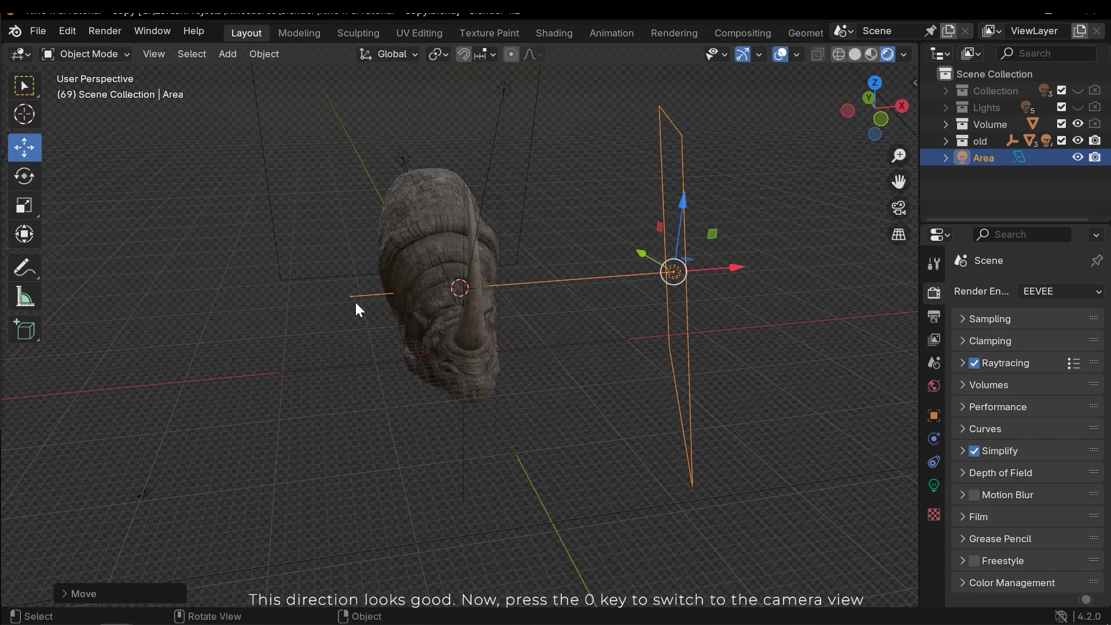
{"action": "middle_click_drag", "start_coordinate": [506, 300], "coordinate": [597, 298]}
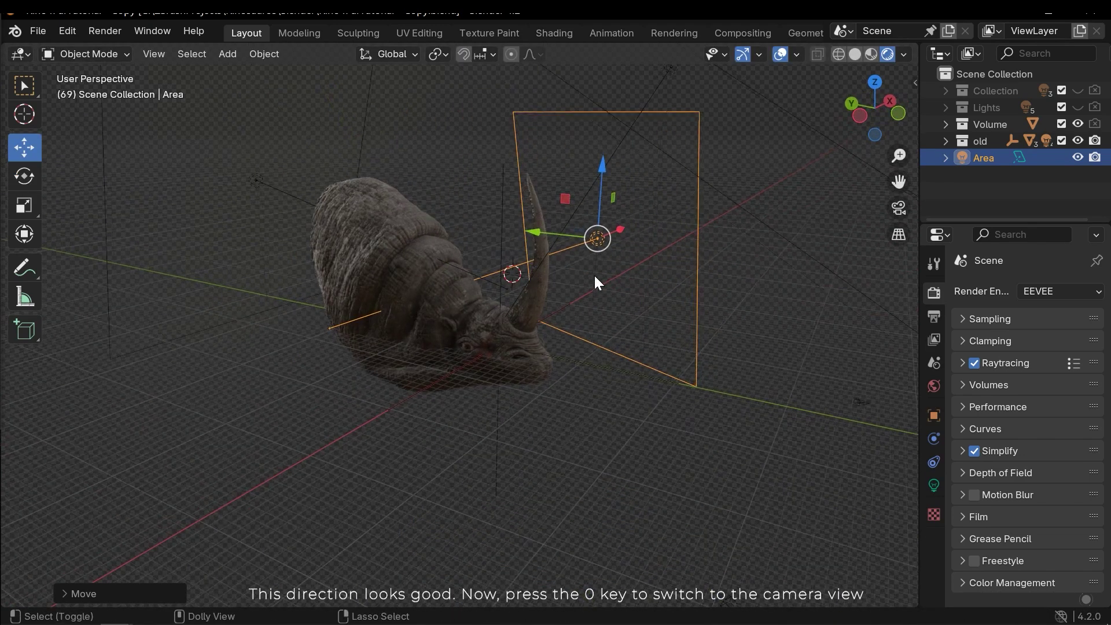
{"action": "key", "text": "KP_0"}
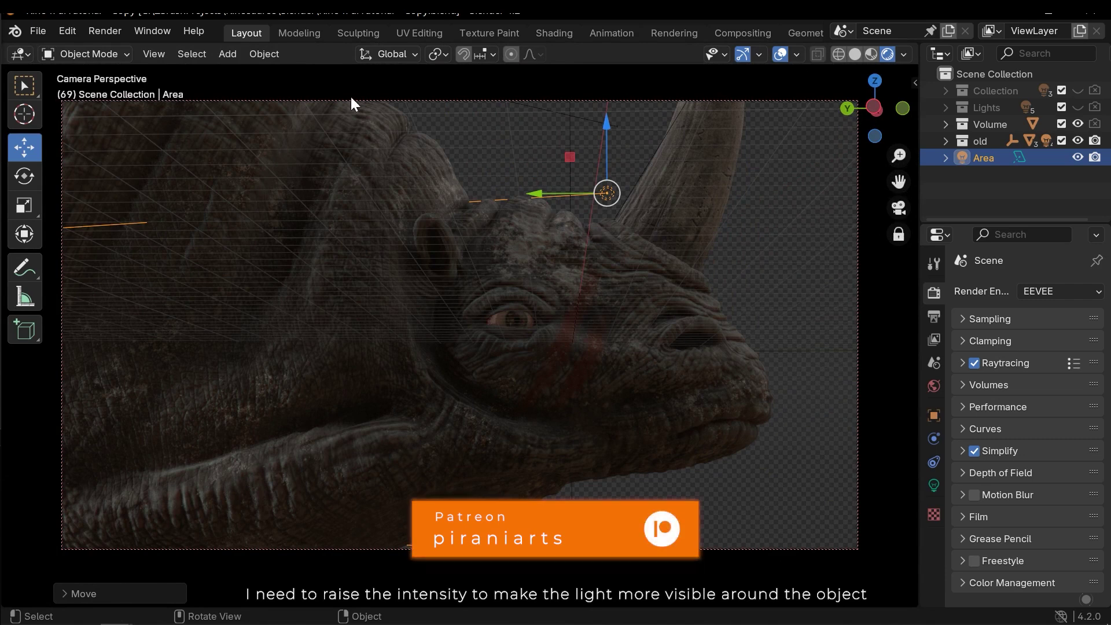
Shift the area light along Y to just ahead of the rhino's head and lower it slightly
{"action": "middle_click_drag", "start_coordinate": [548, 227], "coordinate": [630, 315]}
{"action": "key", "text": "g"}
{"action": "key", "text": "y"}
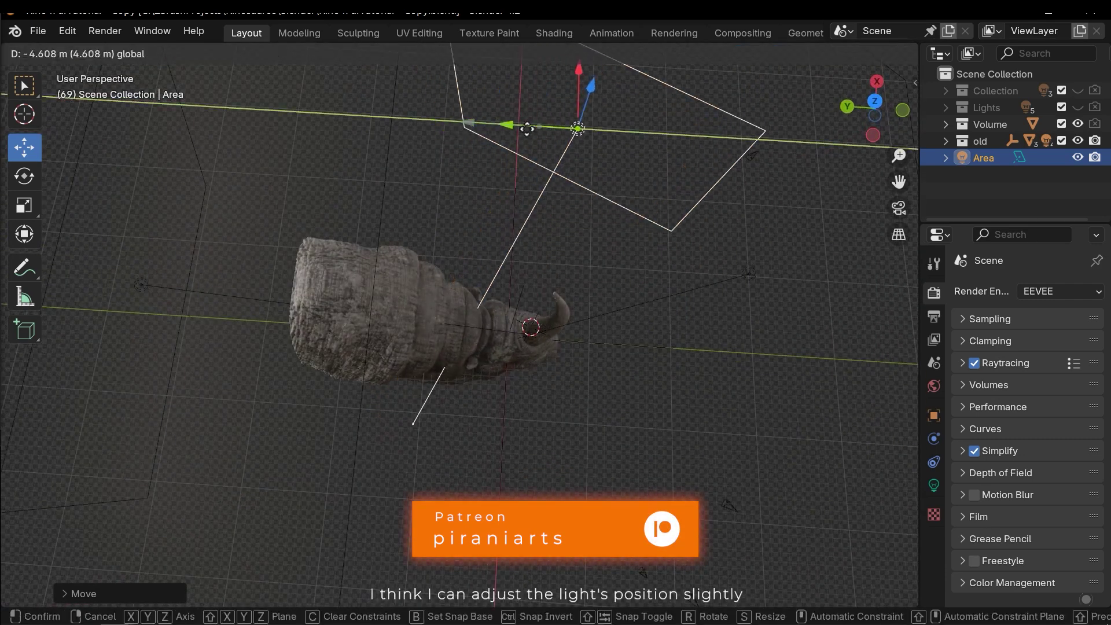
{"action": "left_click", "coordinate": [566, 128]}
{"action": "middle_click_drag", "start_coordinate": [568, 238], "coordinate": [664, 168]}
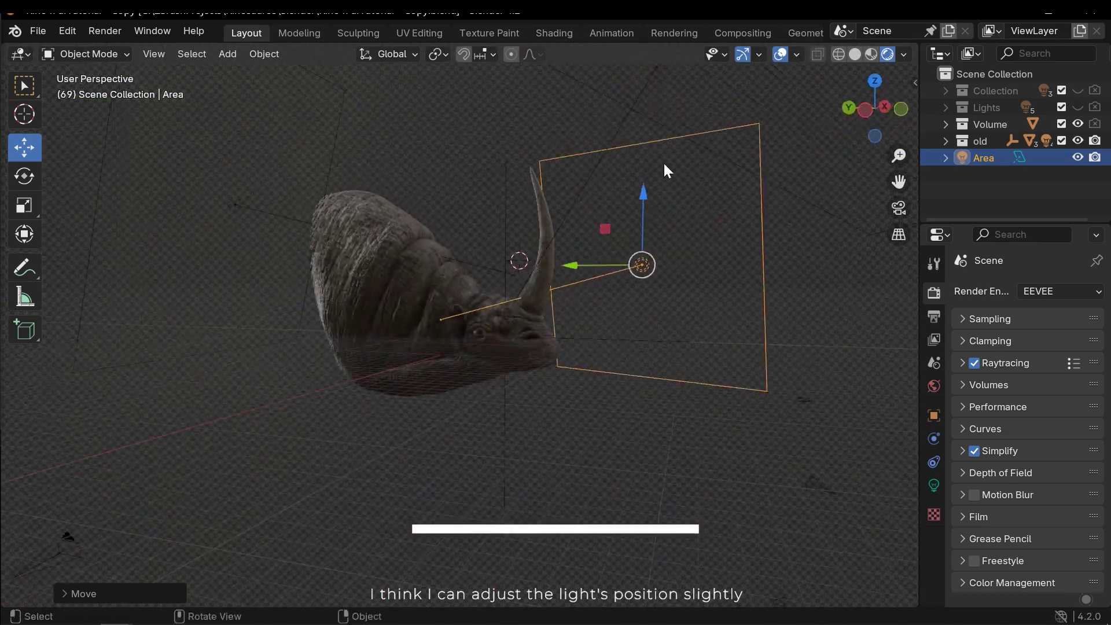
{"action": "left_click_drag", "start_coordinate": [644, 198], "coordinate": [669, 211]}
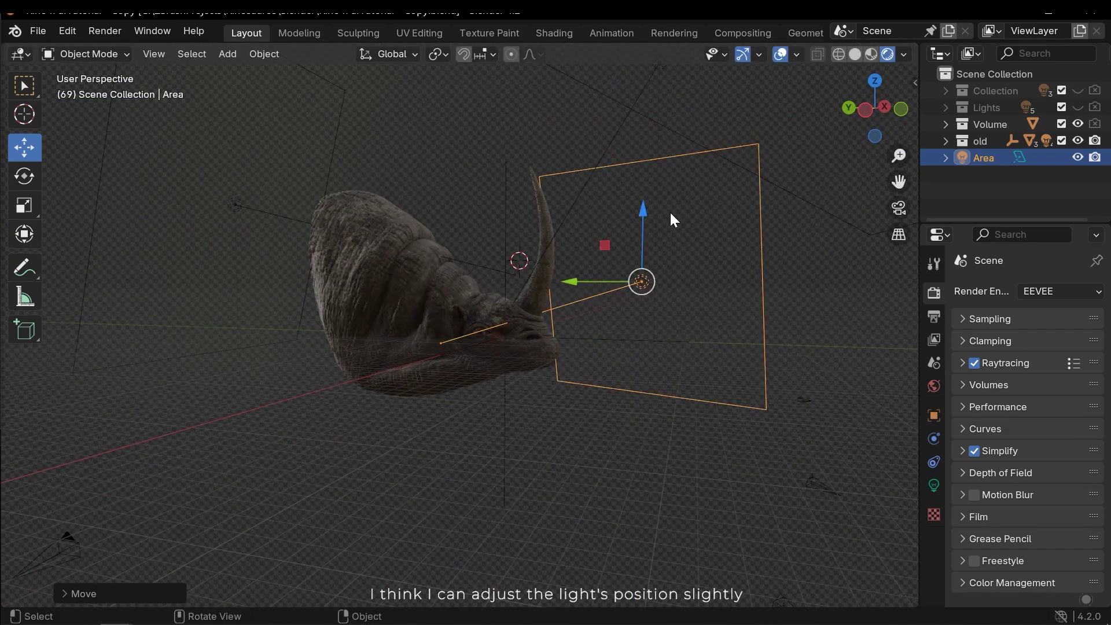
Resize the area light and tilt it to aim slightly upward at the rhino
{"action": "middle_click_drag", "start_coordinate": [669, 211], "coordinate": [439, 308]}
{"action": "key", "text": "s"}
{"action": "left_click", "coordinate": [522, 354]}
{"action": "key", "text": "shift+space"}
{"action": "key", "text": "r"}
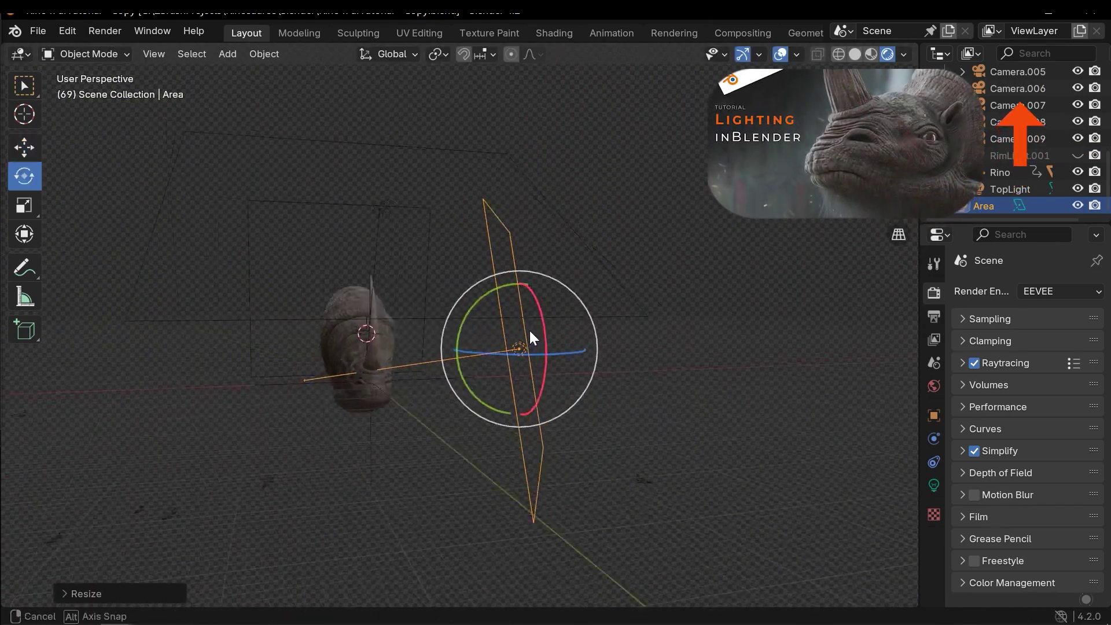
{"action": "left_click_drag", "start_coordinate": [554, 279], "coordinate": [575, 299]}
Move the area light slightly farther from the rhino along X and lower it along Z
{"action": "key", "text": "shift+space"}
{"action": "left_click", "coordinate": [449, 311]}
{"action": "left_click", "coordinate": [508, 325]}
{"action": "left_click", "coordinate": [521, 342]}
{"action": "left_click_drag", "start_coordinate": [569, 343], "coordinate": [582, 343]}
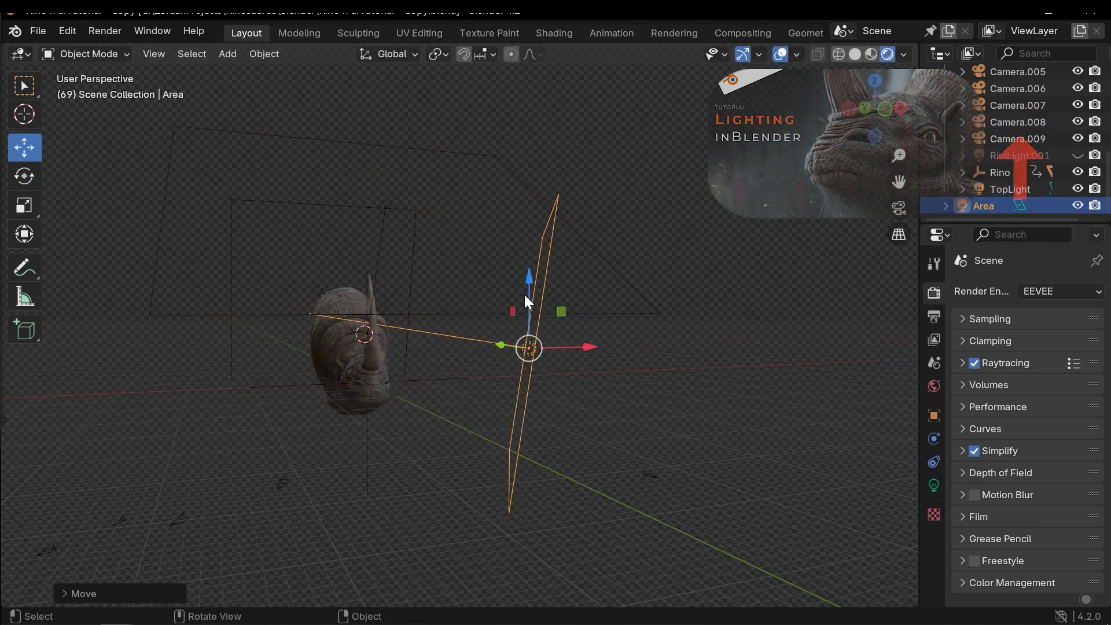
{"action": "left_click_drag", "start_coordinate": [525, 298], "coordinate": [536, 333]}
Set the area light's power to 700000 W
{"action": "middle_click_drag", "start_coordinate": [536, 341], "coordinate": [604, 370]}
{"action": "left_click", "coordinate": [934, 486]}
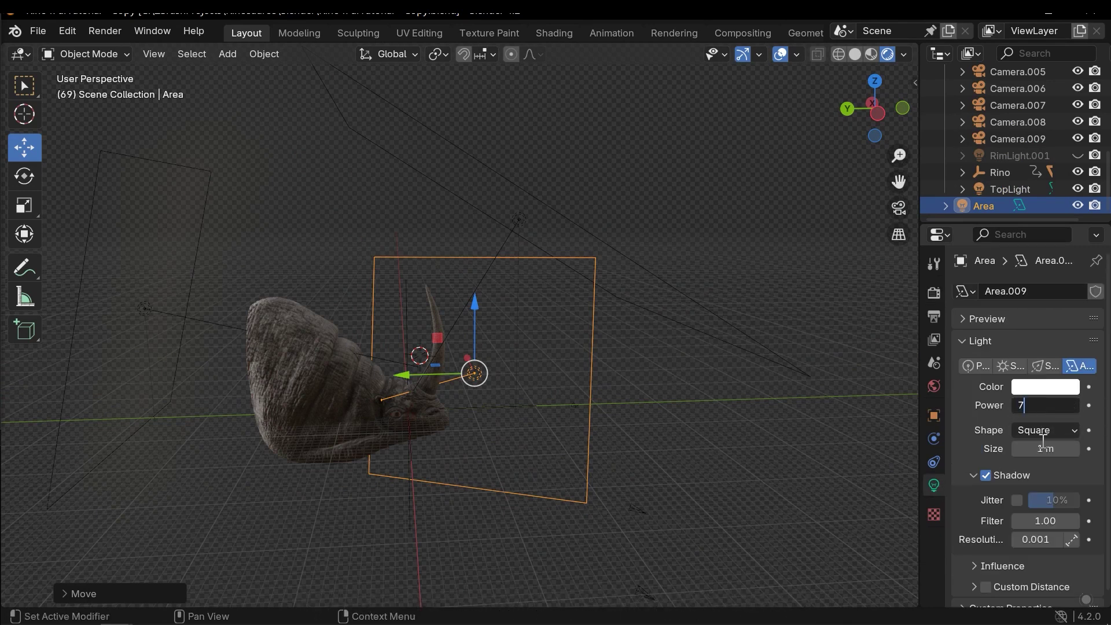
{"action": "type", "text": "000"}
{"action": "key", "text": "Return"}
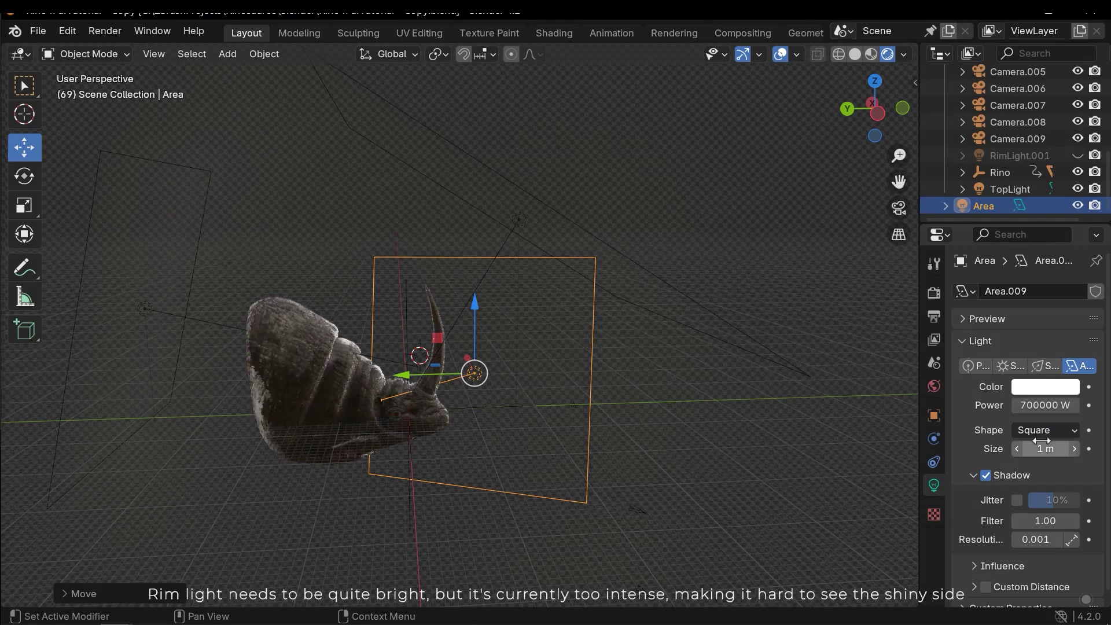
Enable shadow jitter on the area light with 0% jitter, a 0.07 filter and a 0.000 resolution limit
{"action": "middle_click_drag", "start_coordinate": [512, 438], "coordinate": [686, 384]}
{"action": "middle_click_drag", "start_coordinate": [436, 377], "coordinate": [568, 435]}
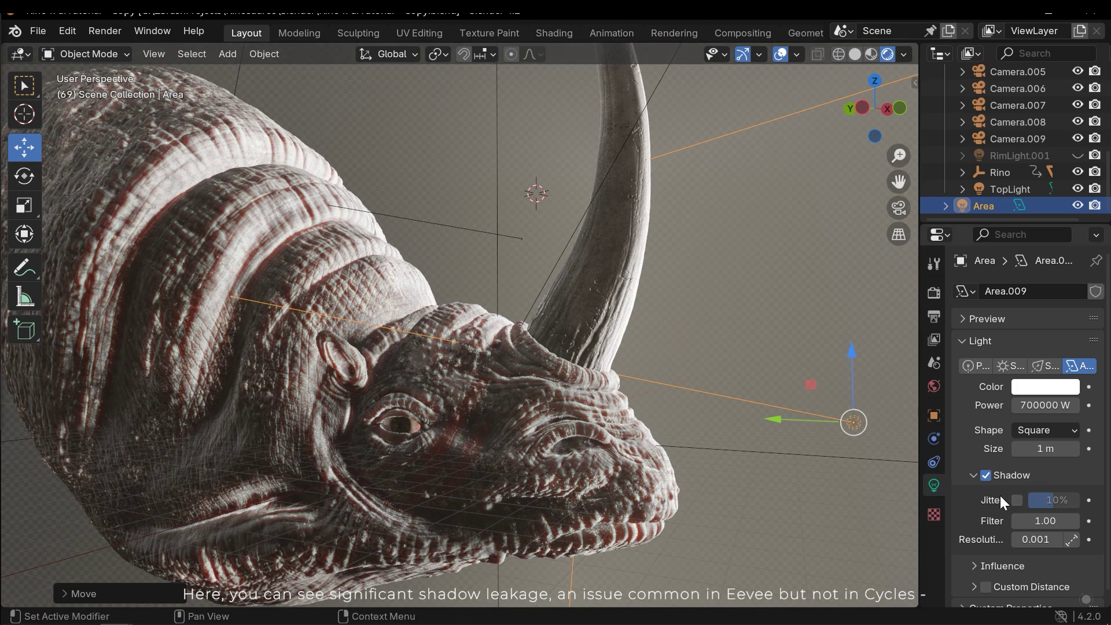
{"action": "left_click", "coordinate": [932, 292]}
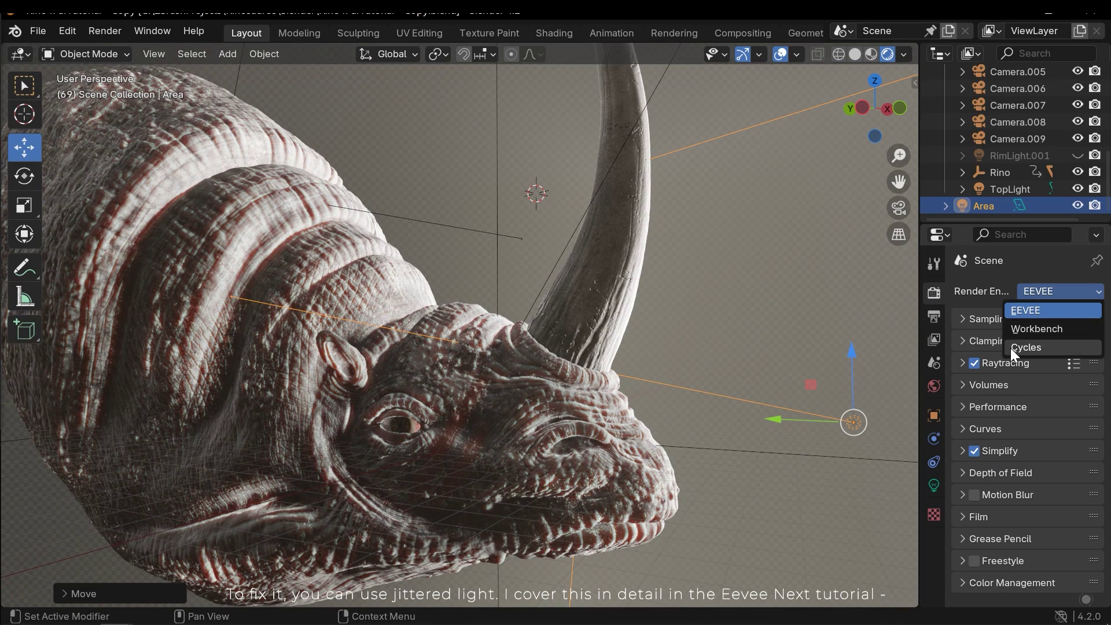
{"action": "left_click", "coordinate": [934, 486]}
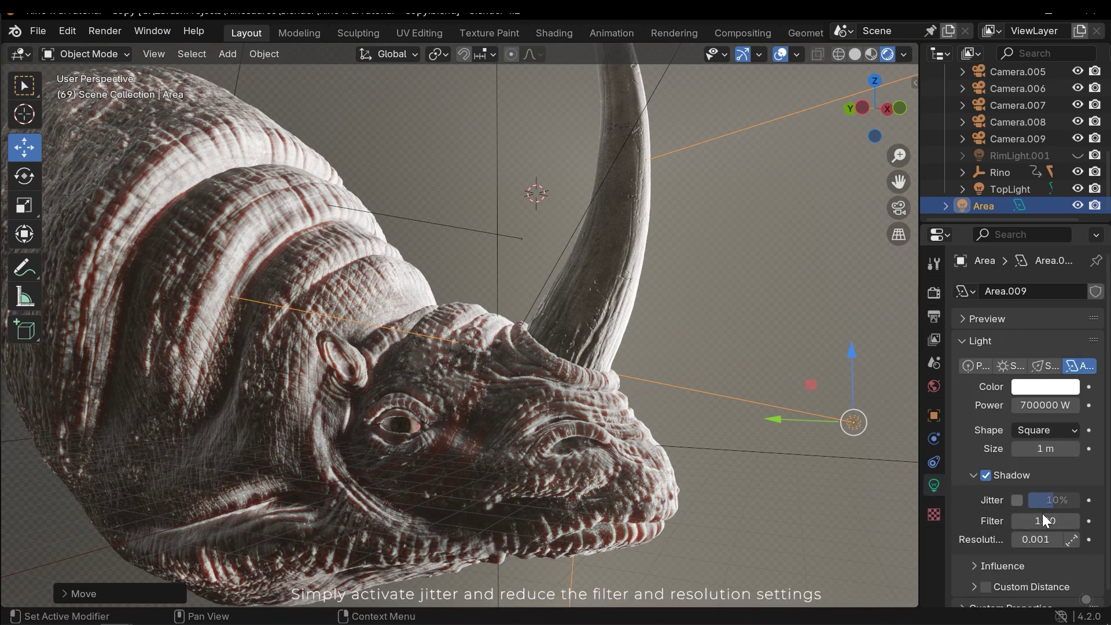
{"action": "left_click", "coordinate": [1016, 500]}
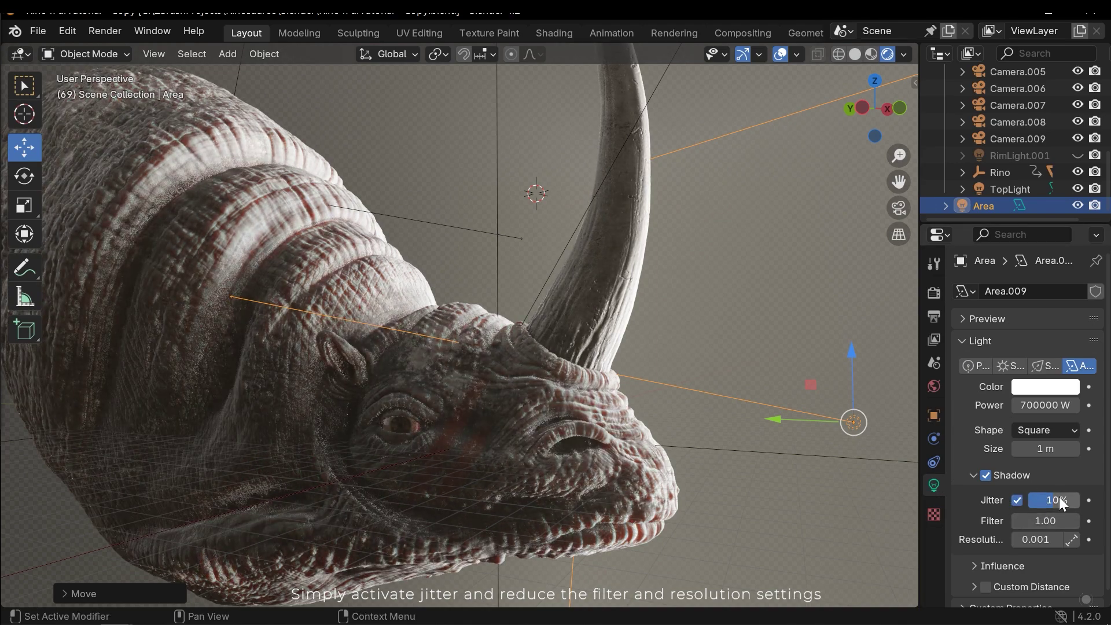
{"action": "left_click_drag", "start_coordinate": [1059, 498], "coordinate": [1021, 539]}
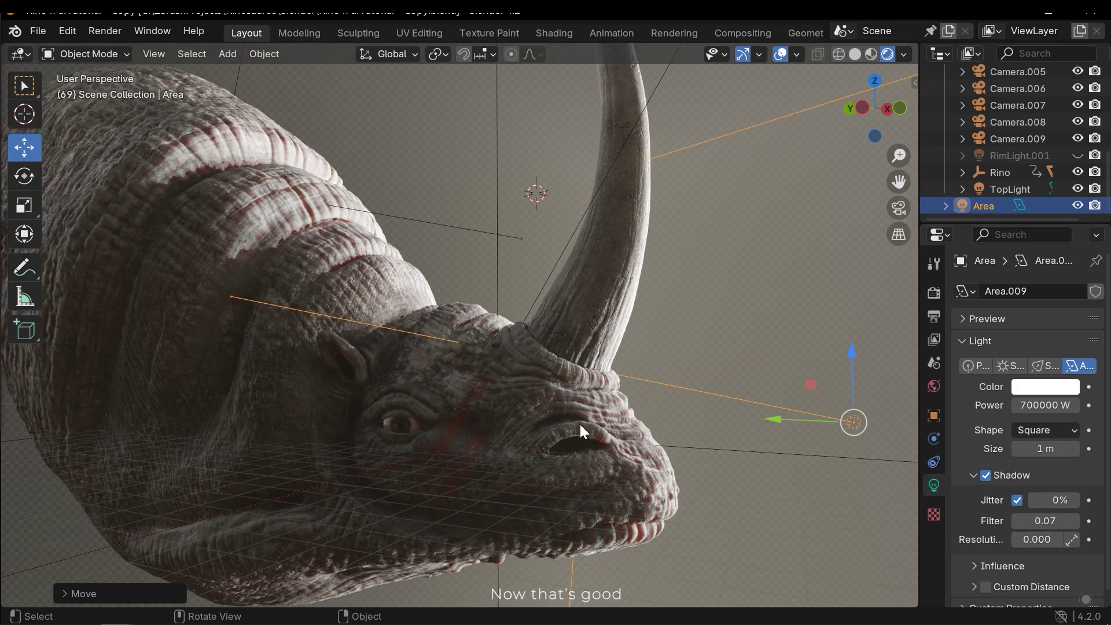
View the rhino through the camera with the viewport overlays hidden
{"action": "middle_click_drag", "start_coordinate": [578, 485], "coordinate": [588, 444]}
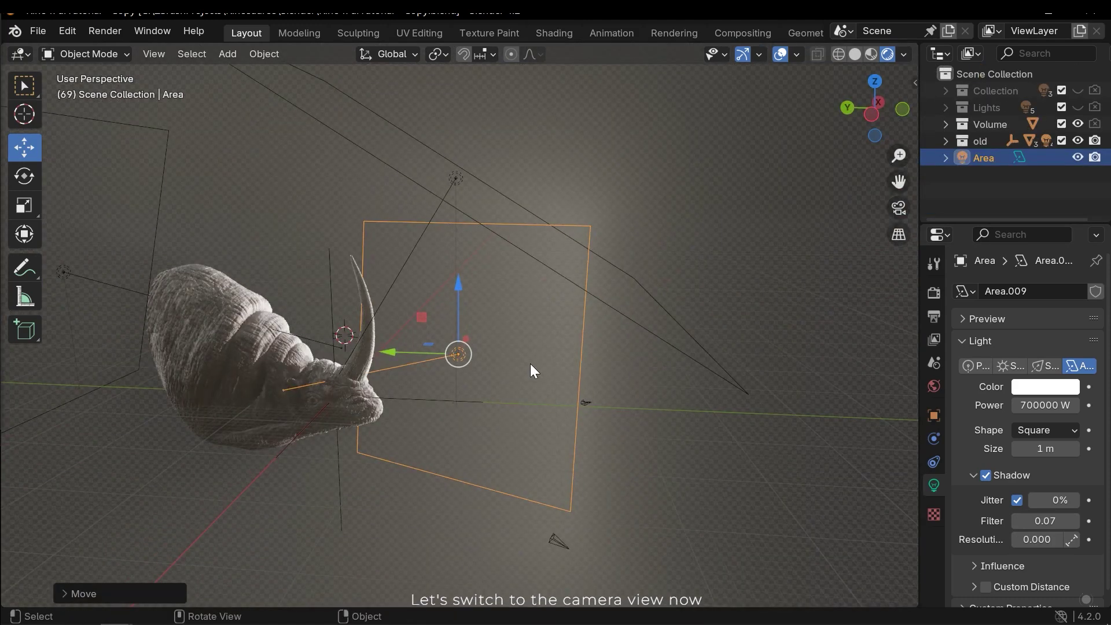
{"action": "key", "text": "KP_0"}
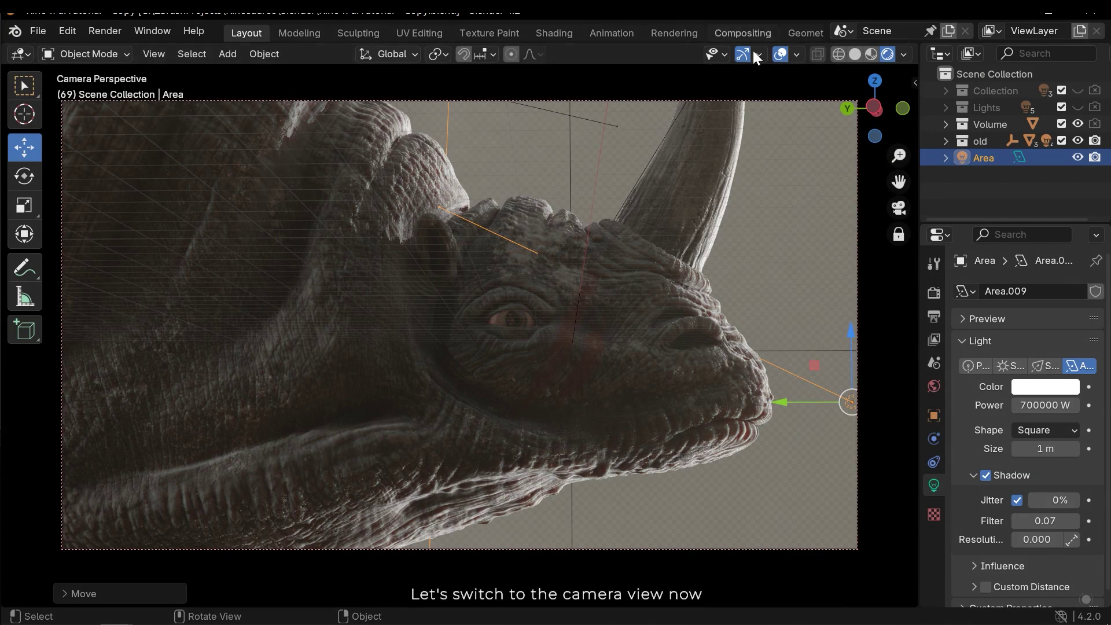
{"action": "left_click", "coordinate": [780, 54]}
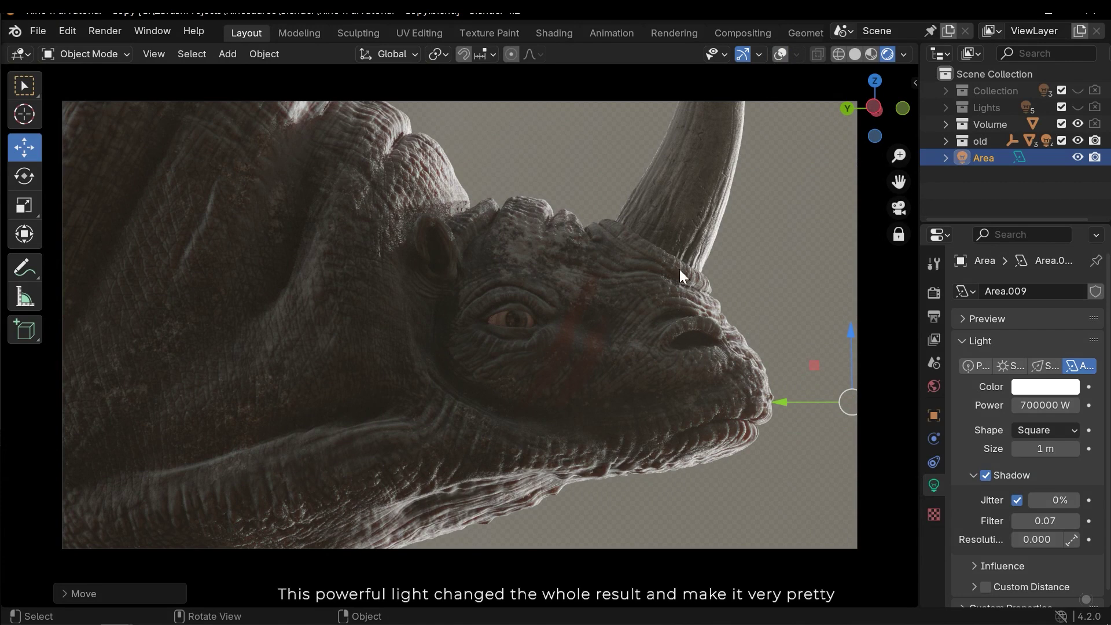
Compare the rhino with the Area light hidden and shown, ending with the light visible and selected
{"action": "left_click", "coordinate": [1077, 157]}
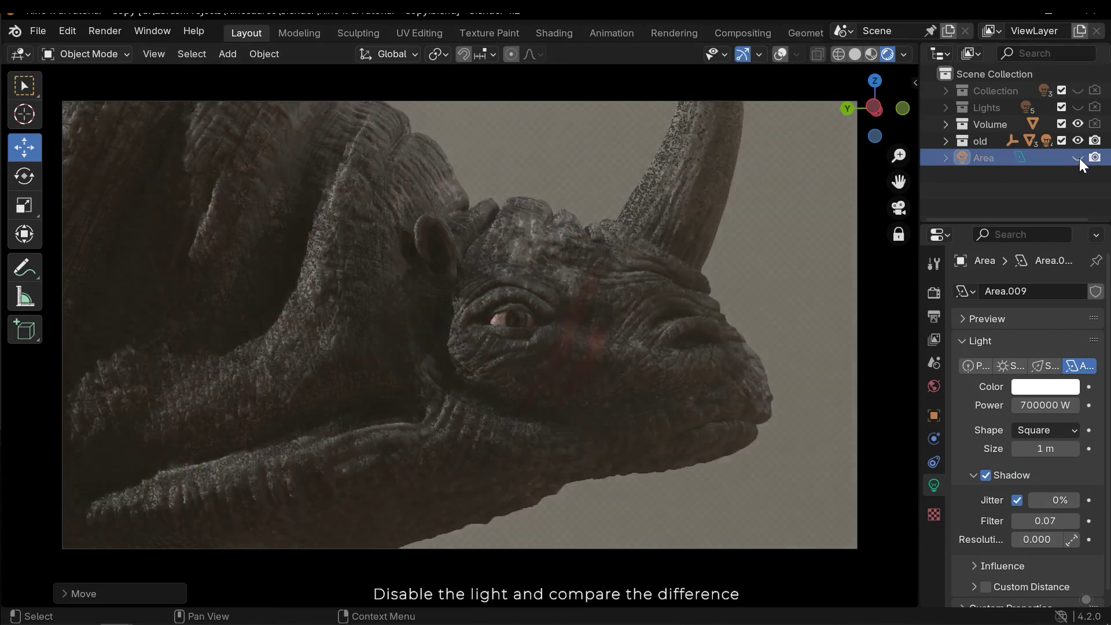
{"action": "left_click", "coordinate": [711, 380]}
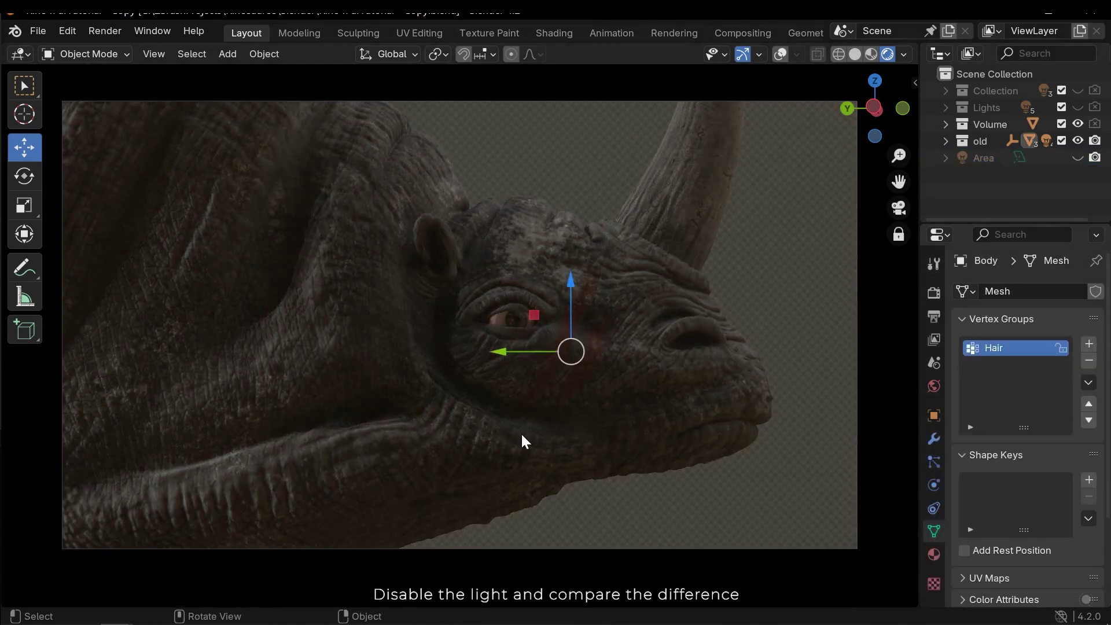
{"action": "left_click", "coordinate": [1078, 157]}
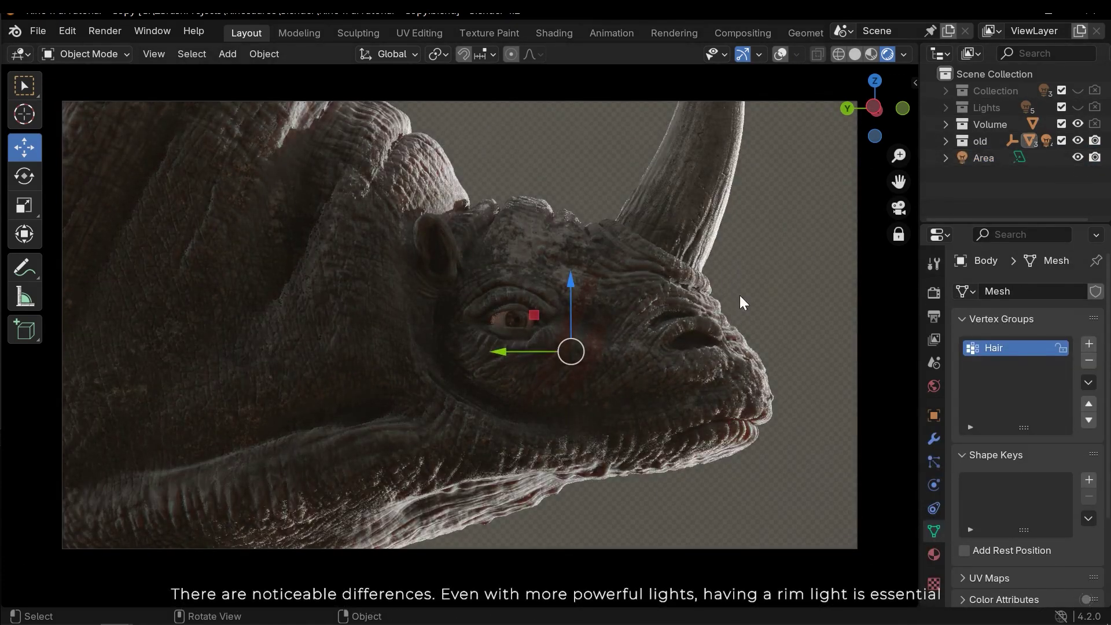
{"action": "left_click", "coordinate": [785, 345]}
{"action": "left_click", "coordinate": [1037, 159]}
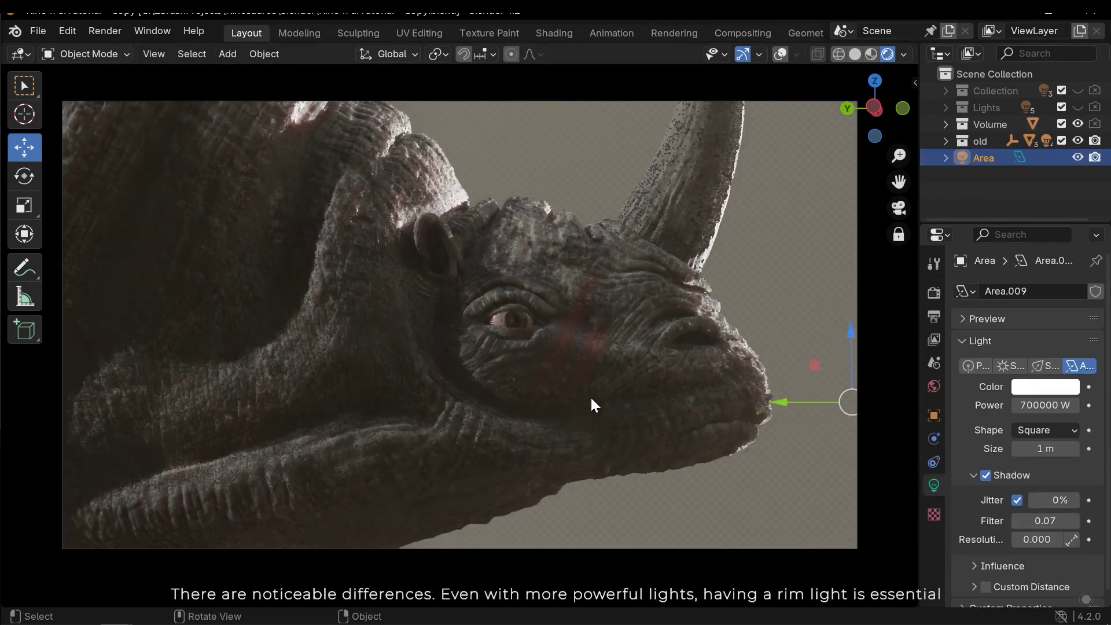
Show the viewport overlays again and shift the area light along Y to behind the rhino's head
{"action": "key", "text": "KP_0"}
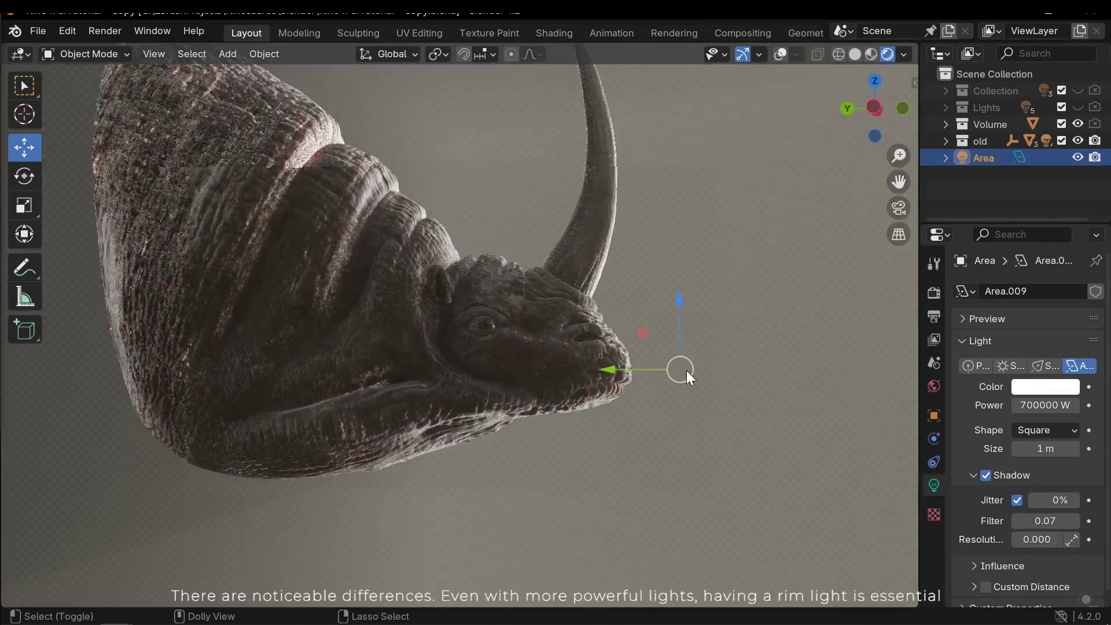
{"action": "left_click", "coordinate": [781, 54]}
{"action": "middle_click_drag", "start_coordinate": [393, 394], "coordinate": [528, 330]}
{"action": "left_click_drag", "start_coordinate": [528, 328], "coordinate": [425, 331]}
Try rotating the area light to shine straight across at the rhino and adjust its position behind it
{"action": "key", "text": "shift+space"}
{"action": "left_click", "coordinate": [422, 378]}
{"action": "left_click_drag", "start_coordinate": [539, 381], "coordinate": [579, 369]}
{"action": "key", "text": "shift+space"}
{"action": "left_click", "coordinate": [426, 340]}
{"action": "left_click_drag", "start_coordinate": [515, 296], "coordinate": [519, 277]}
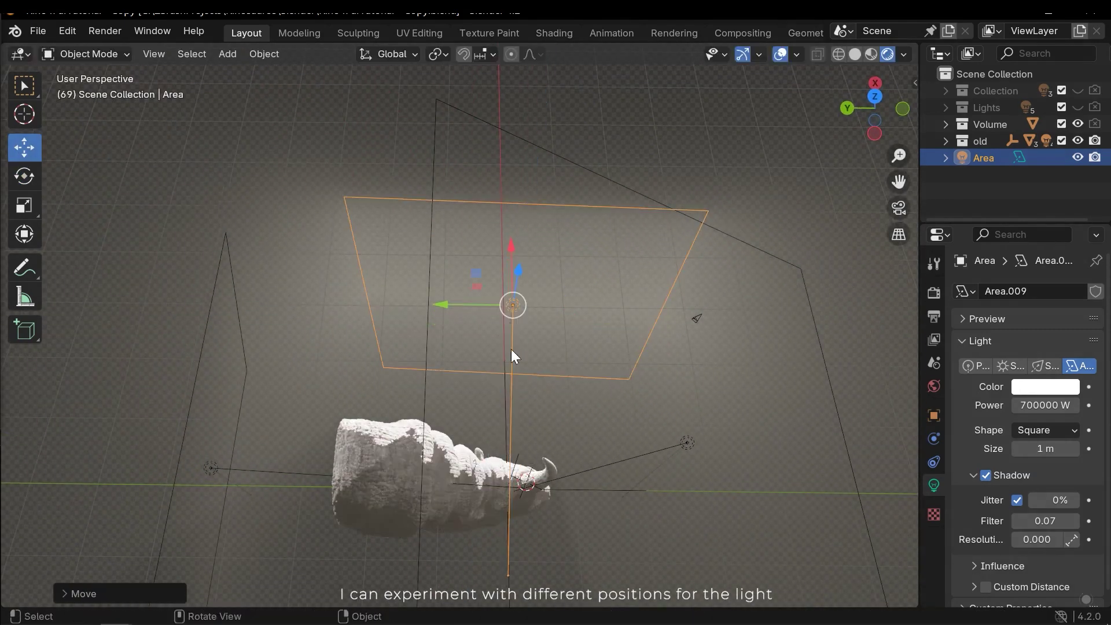
{"action": "middle_click_drag", "start_coordinate": [511, 349], "coordinate": [556, 376]}
{"action": "left_click_drag", "start_coordinate": [366, 281], "coordinate": [359, 279]}
{"action": "left_click", "coordinate": [358, 279]}
Check the new light placement through the camera and undo the latest light adjustments
{"action": "key", "text": "KP_0"}
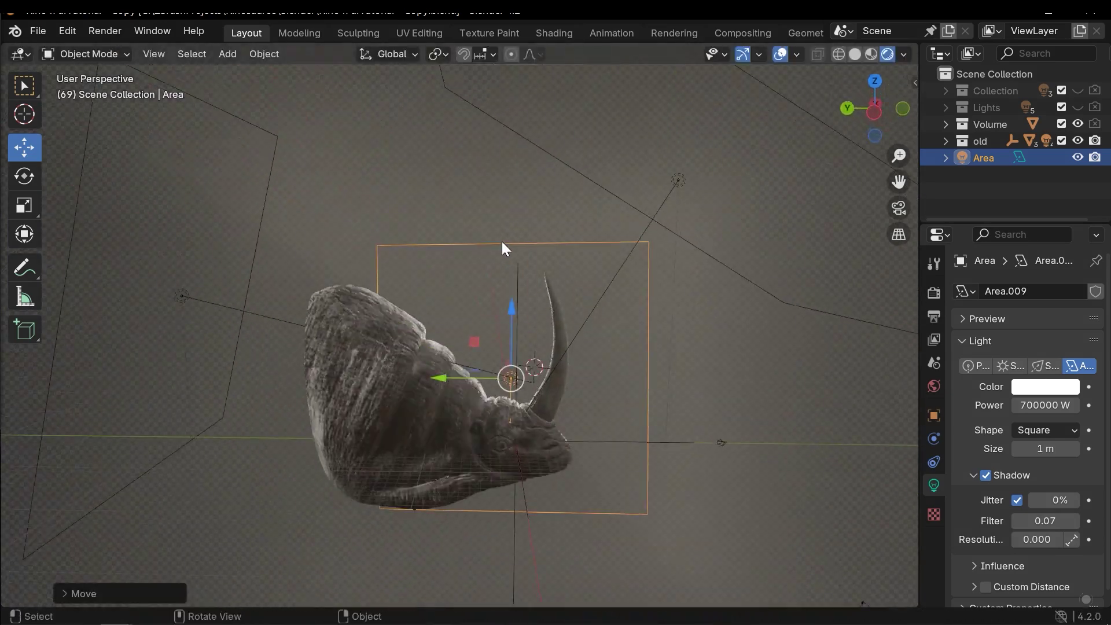
{"action": "key", "text": "Home"}
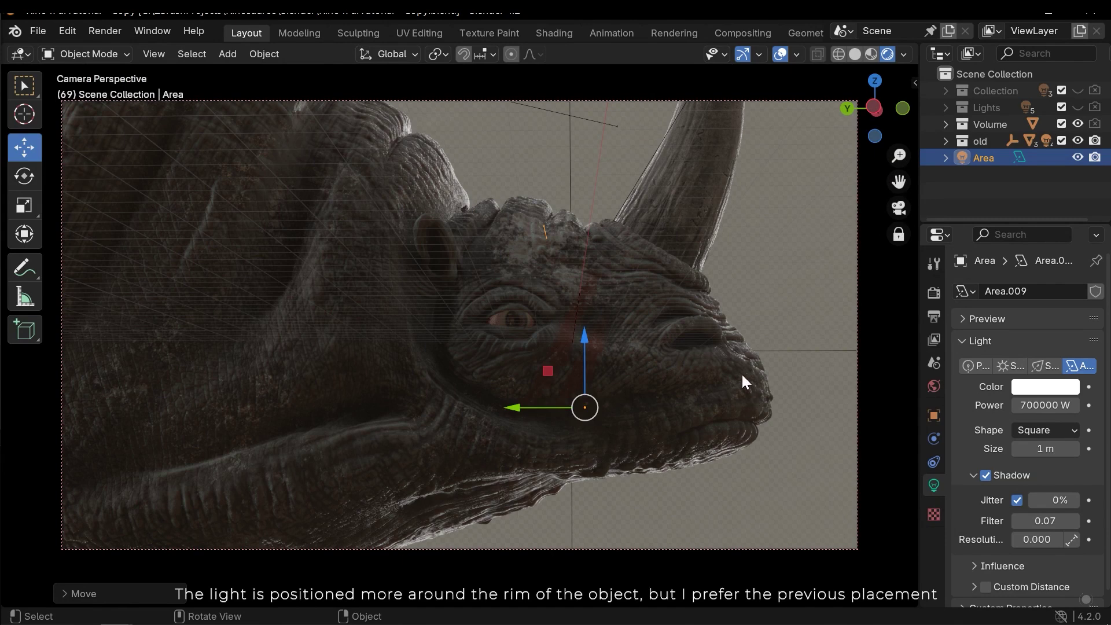
{"action": "key", "text": "ctrl+z"}
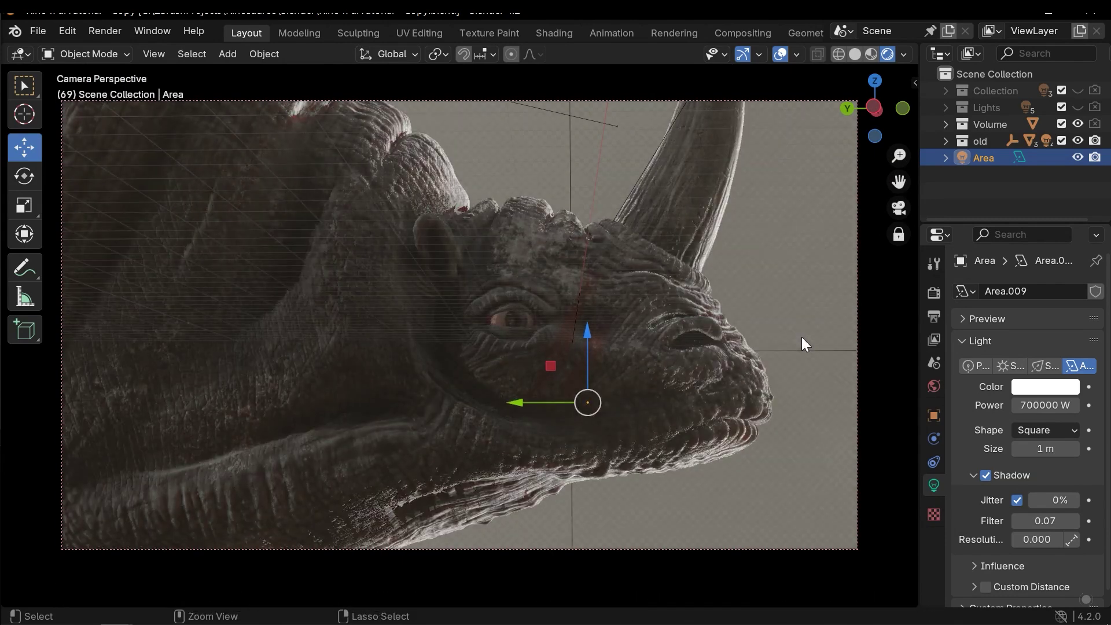
Hide the viewport overlays and compare the rhino from another camera angle with the Area light off and on
{"action": "key", "text": "ctrl+shift+z"}
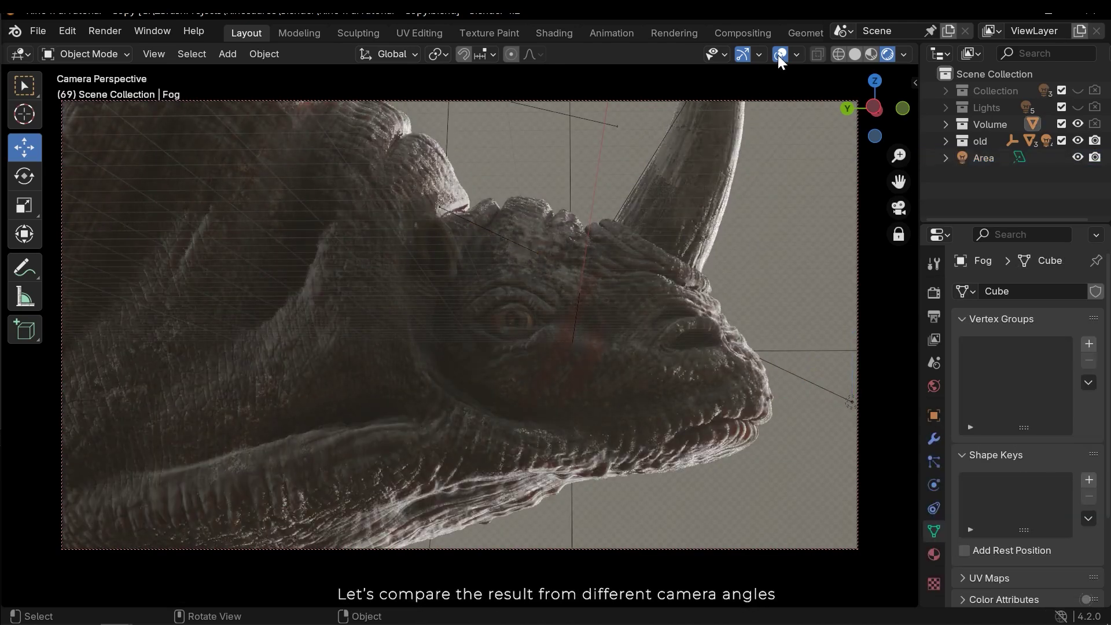
{"action": "left_click", "coordinate": [779, 54]}
{"action": "middle_click_drag", "start_coordinate": [538, 354], "coordinate": [646, 370]}
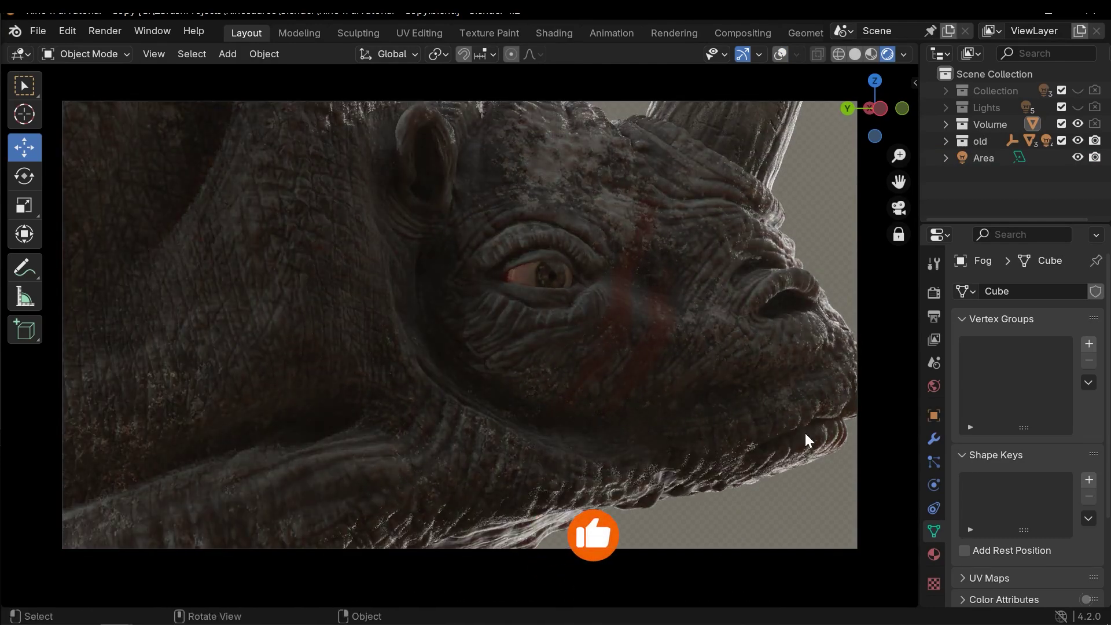
{"action": "left_click", "coordinate": [1077, 157]}
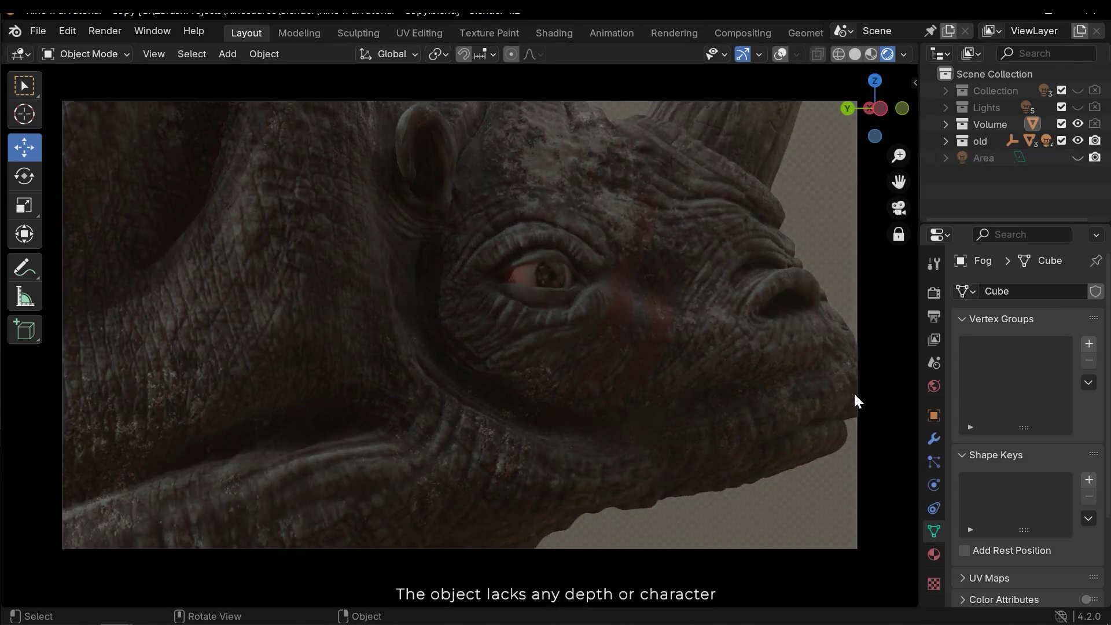
{"action": "left_click", "coordinate": [1078, 157]}
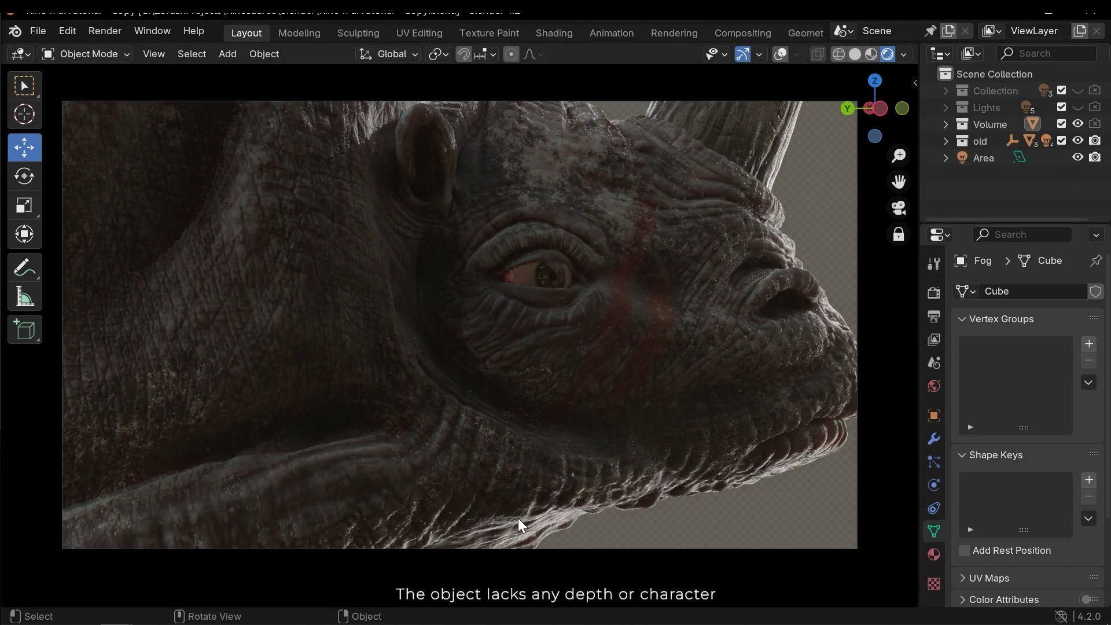
Select the rhino's body and hide the Area light in the viewport
{"action": "middle_click_drag", "start_coordinate": [540, 259], "coordinate": [467, 394]}
{"action": "scroll", "coordinate": [558, 407], "scroll_direction": "down", "scroll_amount": 3}
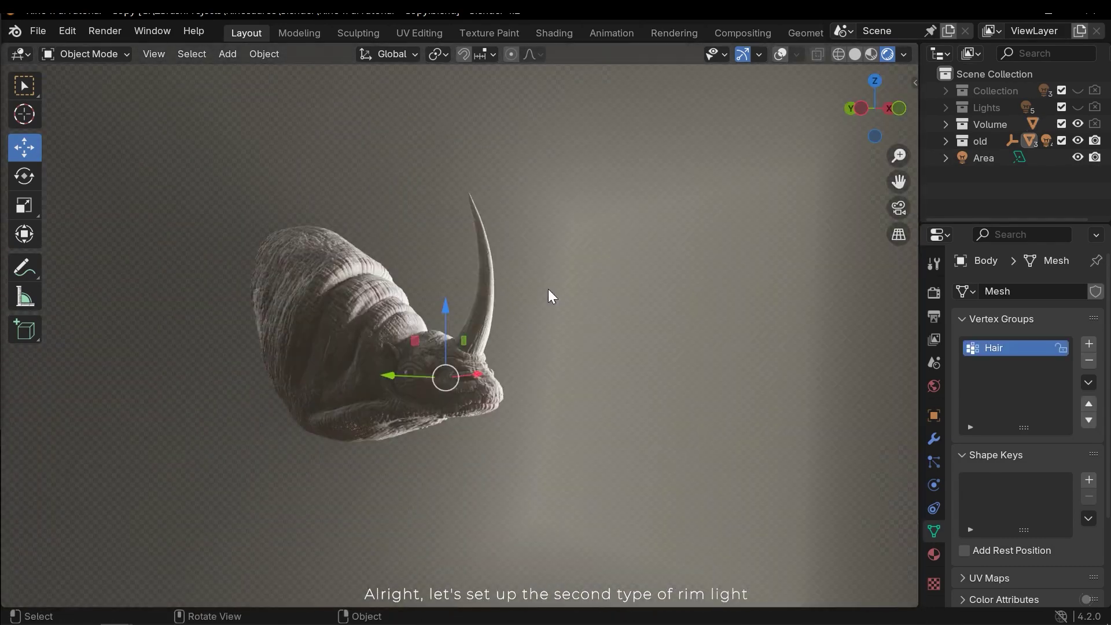
{"action": "middle_click_drag", "start_coordinate": [605, 247], "coordinate": [627, 252]}
{"action": "left_click", "coordinate": [1077, 157]}
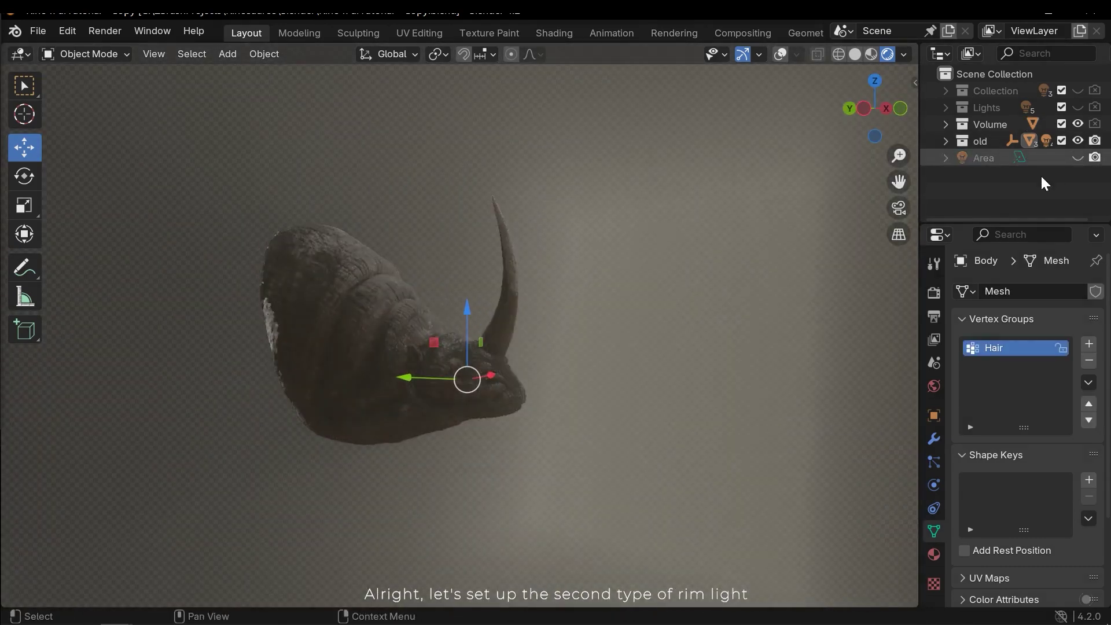
Split off a Shader Editor below the 3D viewport for the body's material and hide its sidebar
{"action": "scroll", "coordinate": [494, 424], "scroll_direction": "up", "scroll_amount": 4}
{"action": "middle_click_drag", "start_coordinate": [494, 424], "coordinate": [506, 412]}
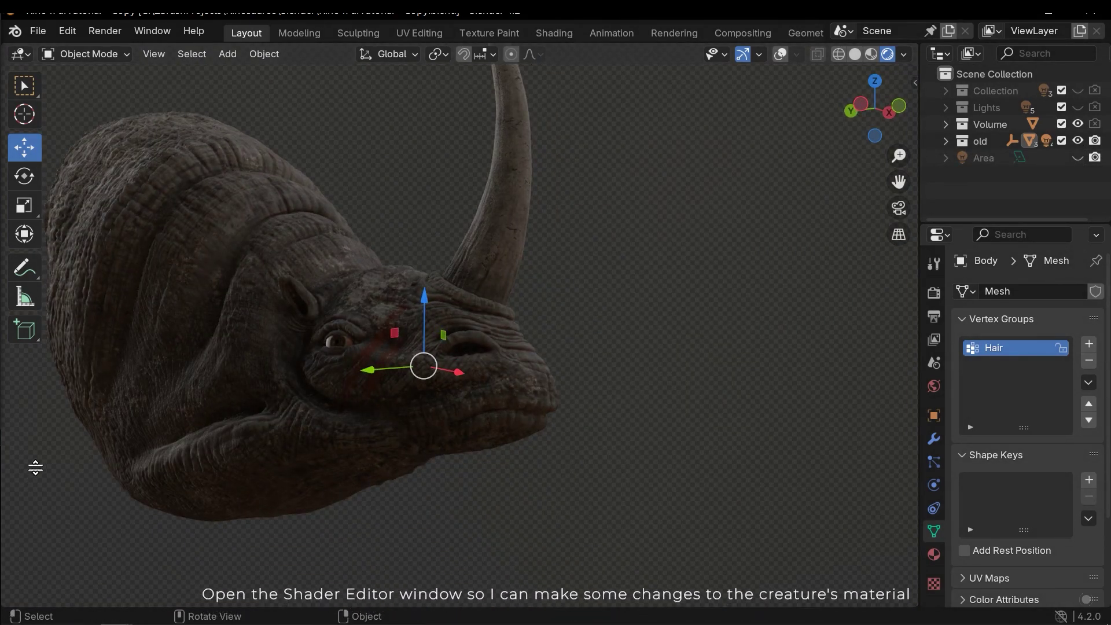
{"action": "left_click_drag", "start_coordinate": [36, 467], "coordinate": [58, 324]}
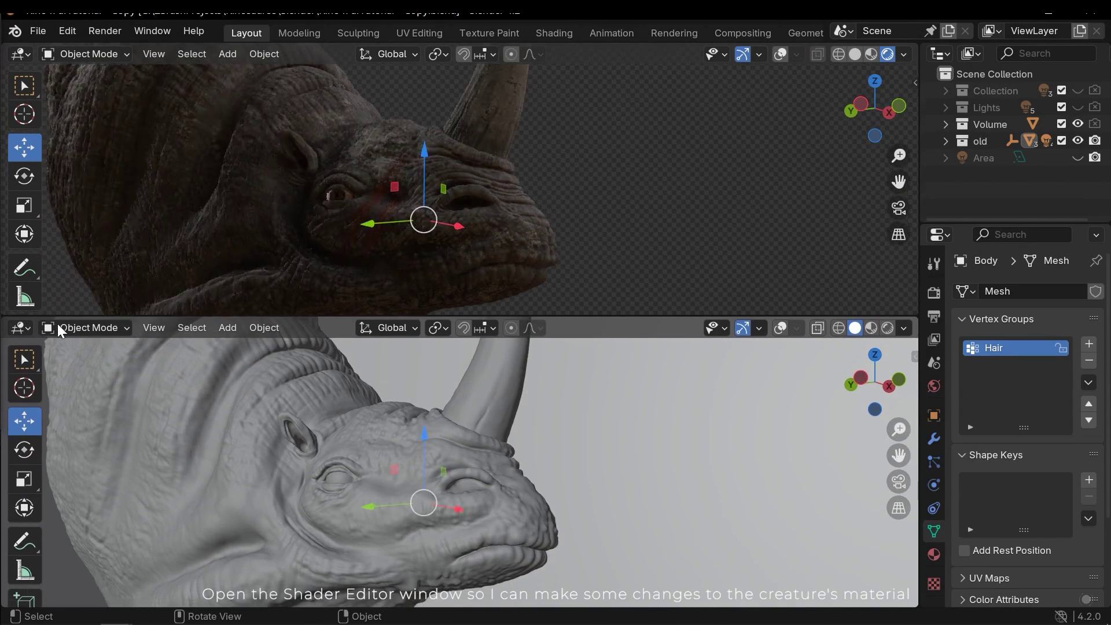
{"action": "left_click", "coordinate": [21, 327]}
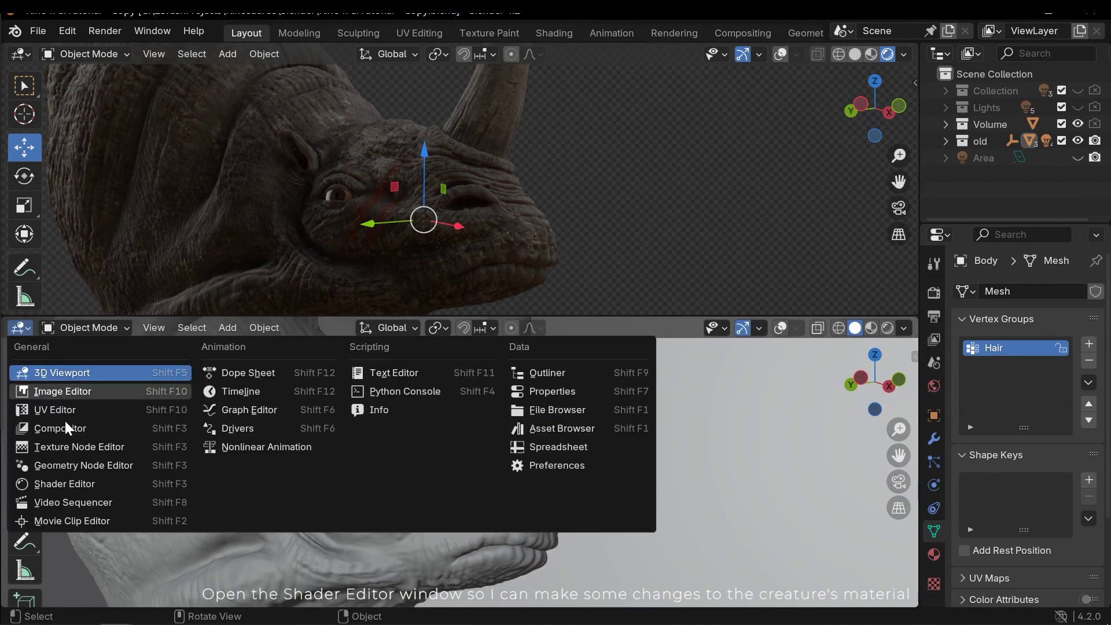
{"action": "left_click", "coordinate": [79, 484]}
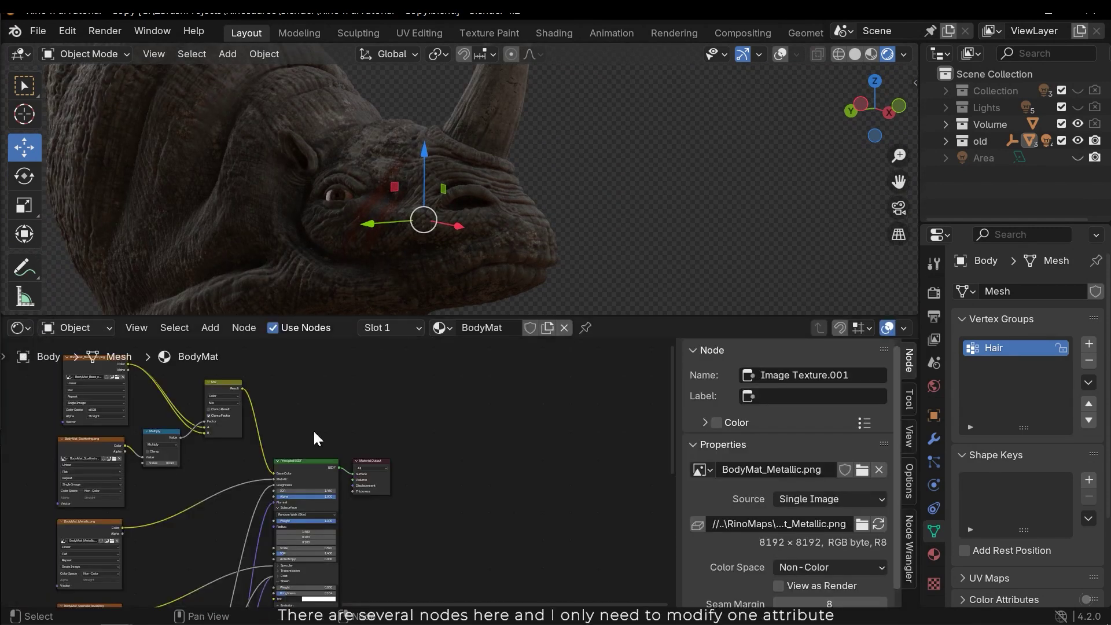
{"action": "key", "text": "n"}
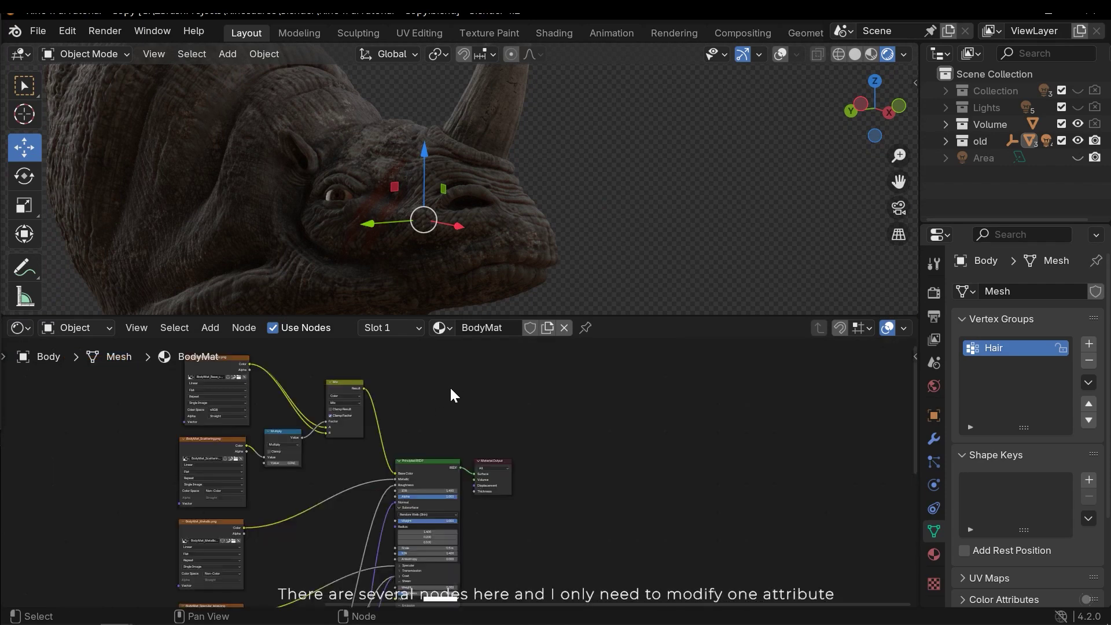
View the rhino through the camera in a taller viewport, with its body selected for material editing
{"action": "middle_click_drag", "start_coordinate": [455, 464], "coordinate": [639, 427]}
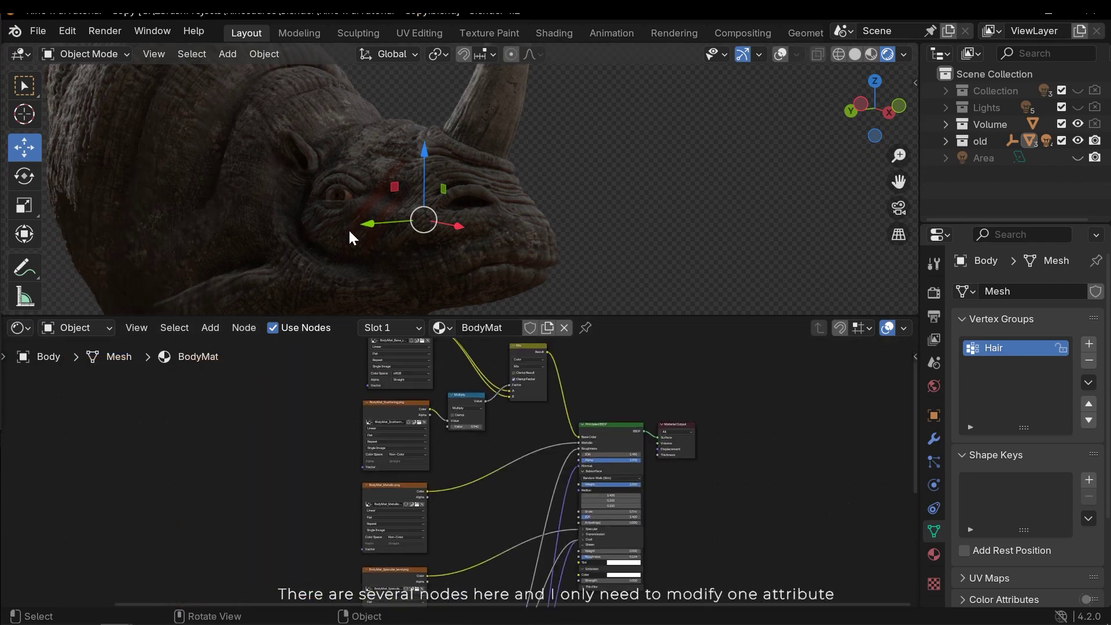
{"action": "middle_click_drag", "start_coordinate": [544, 468], "coordinate": [434, 405]}
{"action": "scroll", "coordinate": [441, 455], "scroll_direction": "up", "scroll_amount": 10}
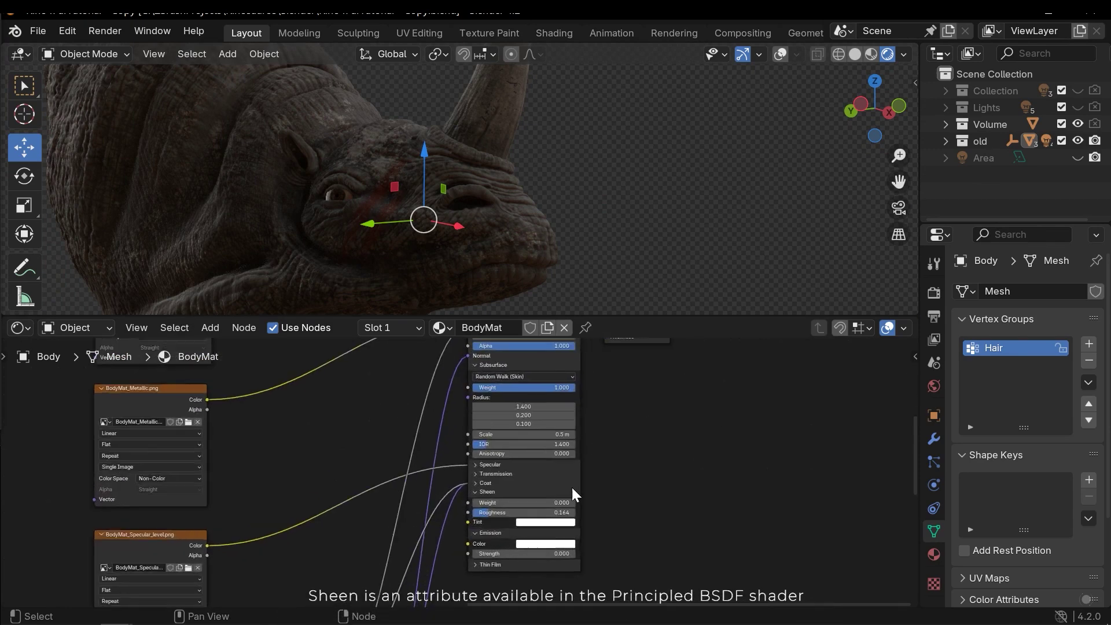
{"action": "middle_click_drag", "start_coordinate": [679, 515], "coordinate": [587, 421]}
{"action": "scroll", "coordinate": [538, 445], "scroll_direction": "up", "scroll_amount": 2}
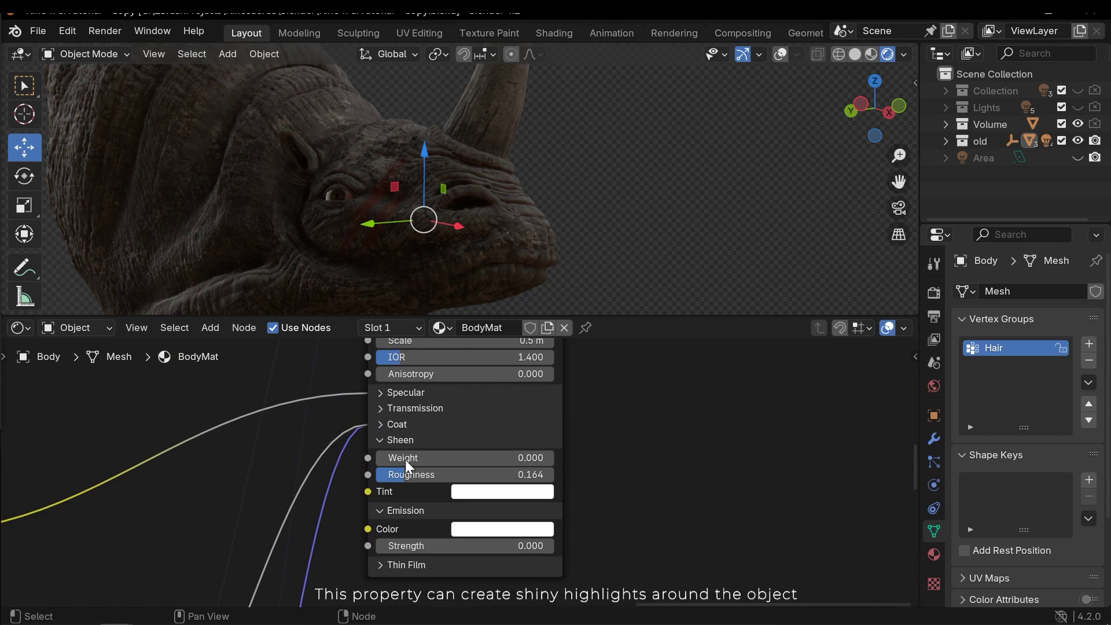
{"action": "left_click", "coordinate": [597, 143]}
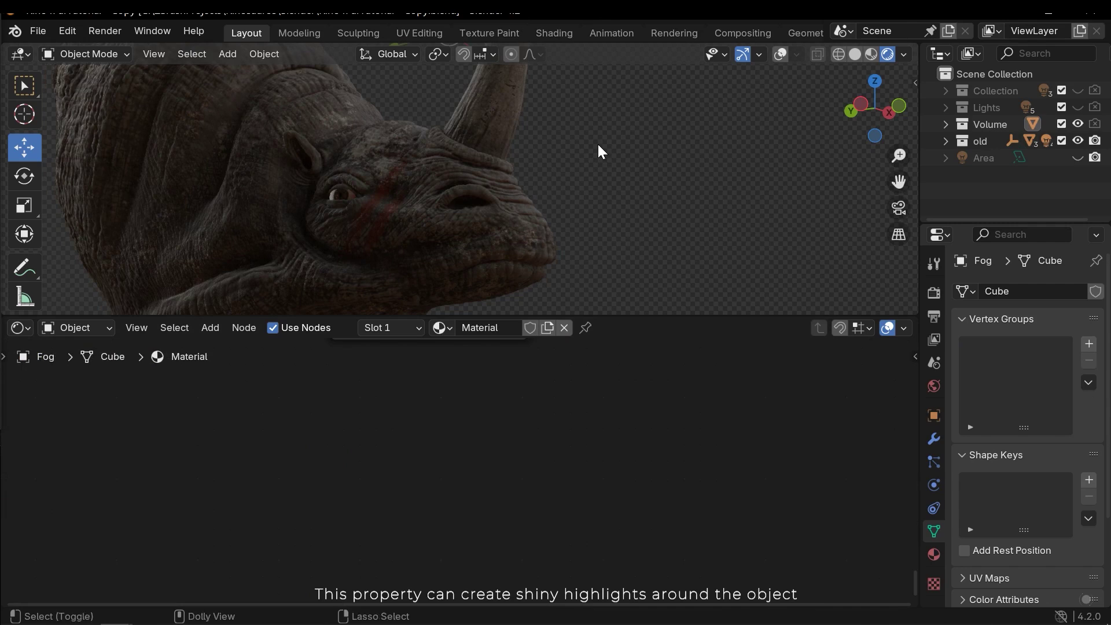
{"action": "key", "text": "KP_0"}
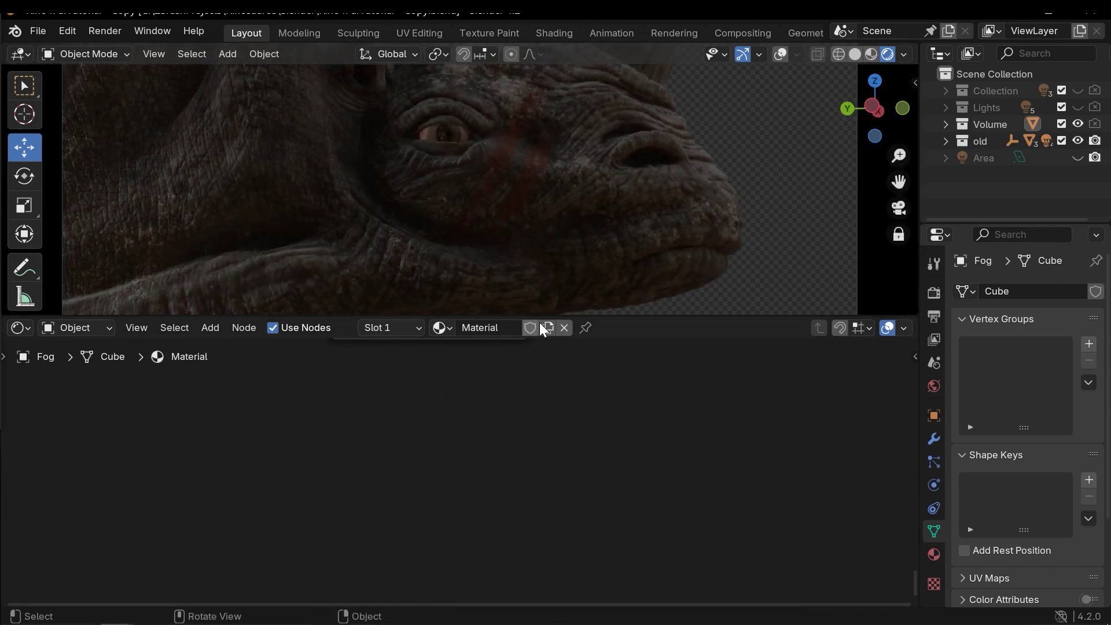
{"action": "left_click_drag", "start_coordinate": [538, 317], "coordinate": [538, 404]}
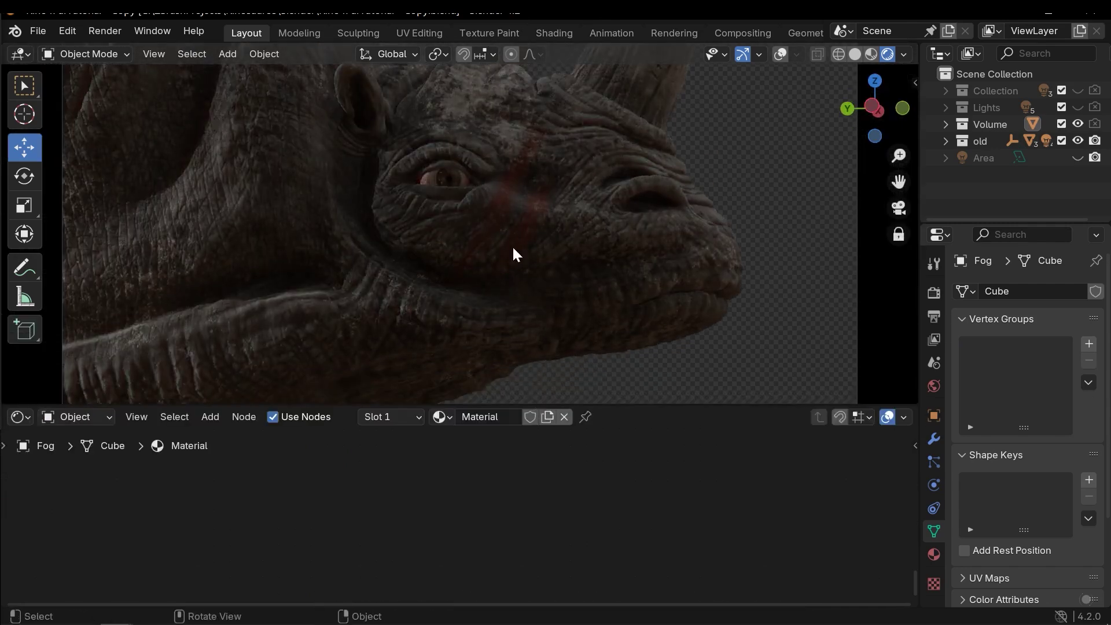
{"action": "left_click", "coordinate": [516, 254]}
Raise the Sheen Weight on the body's Principled BSDF, ending at 10
{"action": "middle_click_drag", "start_coordinate": [625, 554], "coordinate": [627, 529]}
{"action": "left_click_drag", "start_coordinate": [425, 473], "coordinate": [502, 477]}
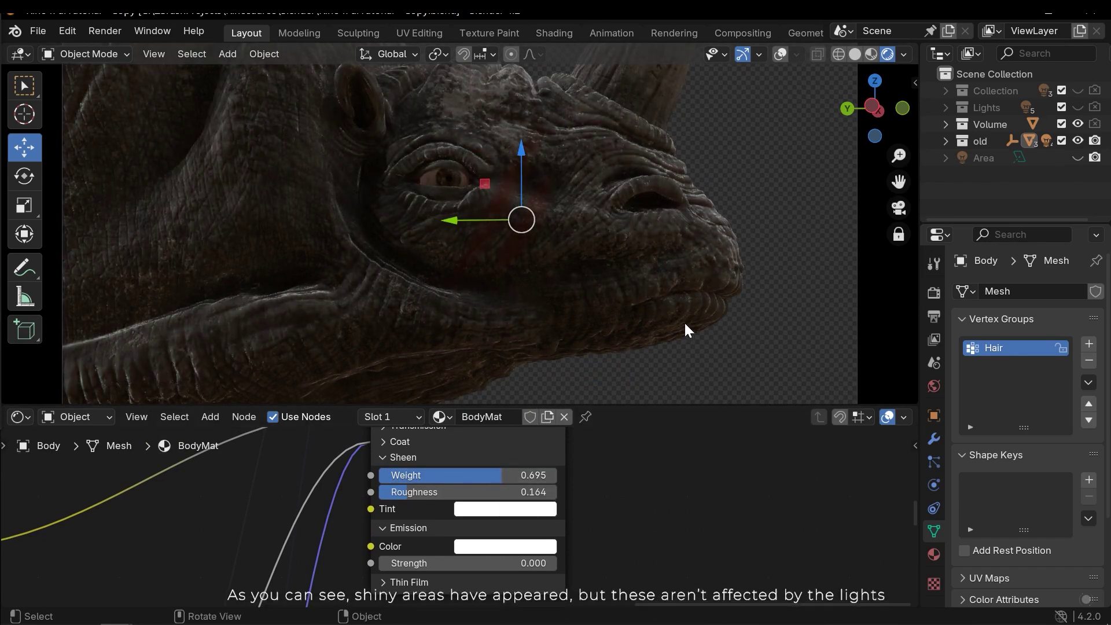
{"action": "left_click_drag", "start_coordinate": [454, 472], "coordinate": [509, 474]}
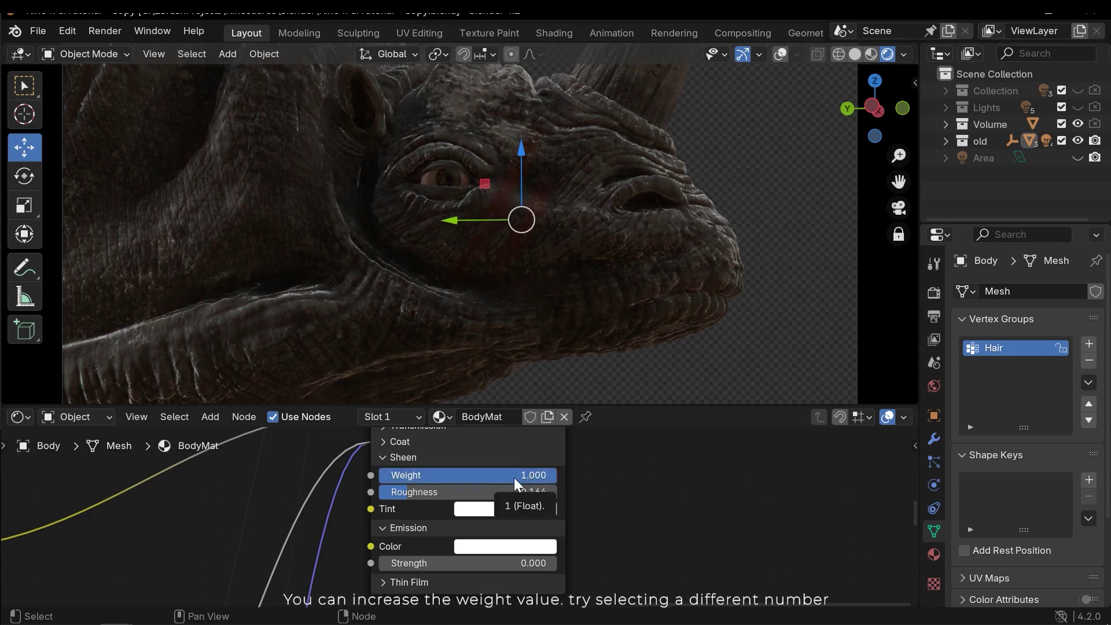
{"action": "left_click", "coordinate": [474, 479]}
{"action": "type", "text": "10"}
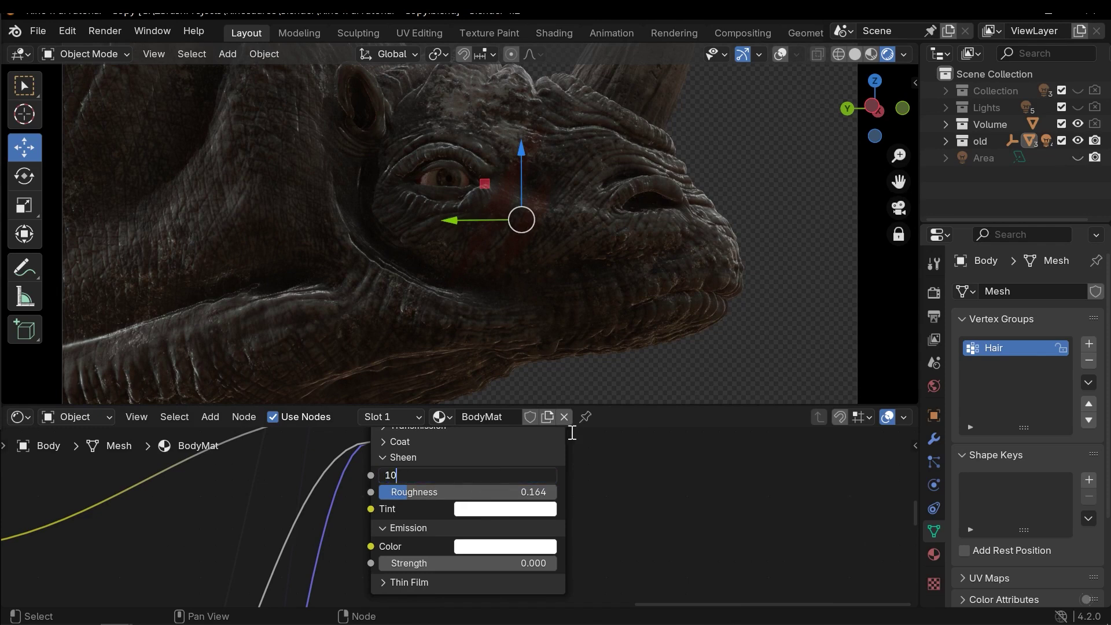
{"action": "key", "text": "Return"}
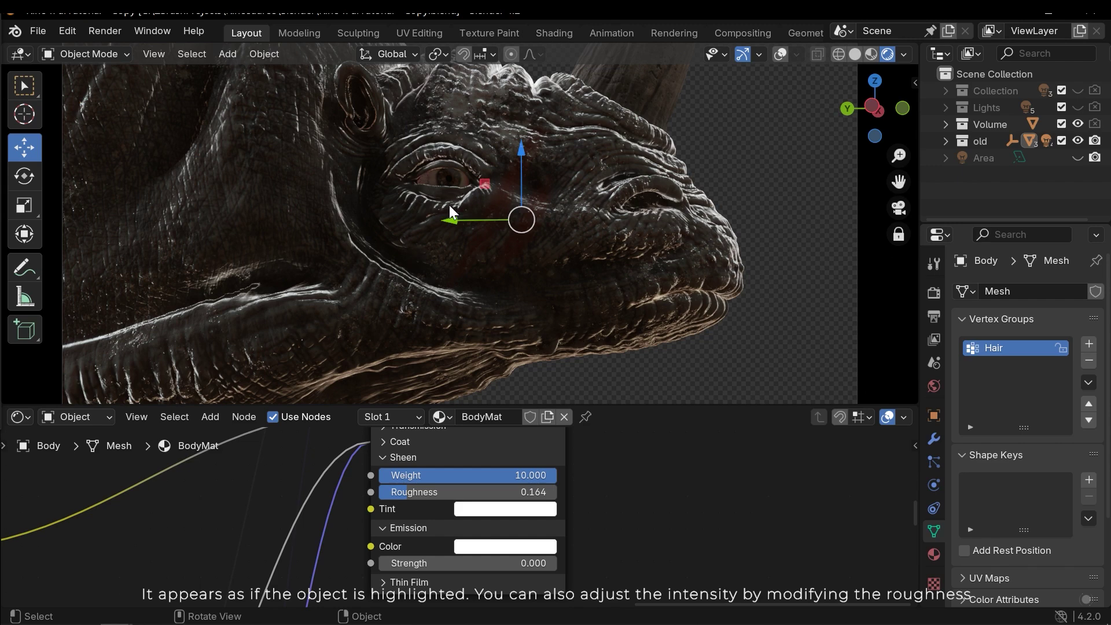
Lower the Sheen Roughness to 0.016 and set the Sheen Weight to 0 on the body's Principled BSDF
{"action": "mouse_move", "coordinate": [404, 491]}
{"action": "left_mouse_down"}
{"action": "mouse_move", "coordinate": [374, 491]}
{"action": "mouse_move", "coordinate": [501, 492]}
{"action": "mouse_move", "coordinate": [382, 492]}
{"action": "left_mouse_up"}
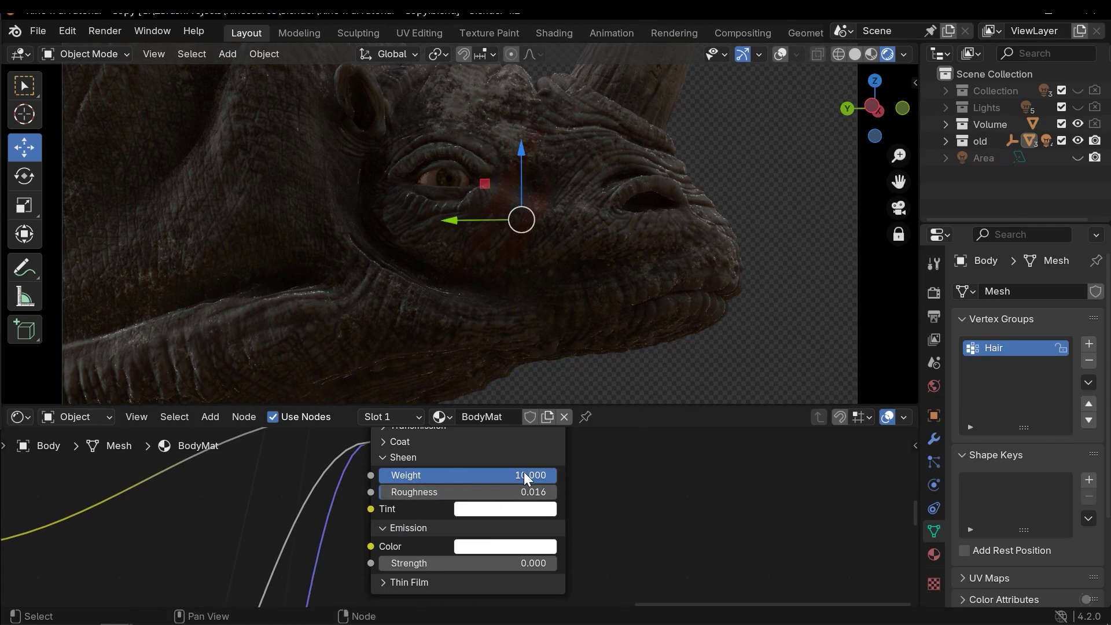
{"action": "left_click_drag", "start_coordinate": [525, 474], "coordinate": [441, 474]}
Add a Fresnel node to the body's material beside the metallic and specular level texture nodes
{"action": "scroll", "coordinate": [410, 484], "scroll_direction": "down", "scroll_amount": 6}
{"action": "middle_click_drag", "start_coordinate": [294, 484], "coordinate": [396, 499]}
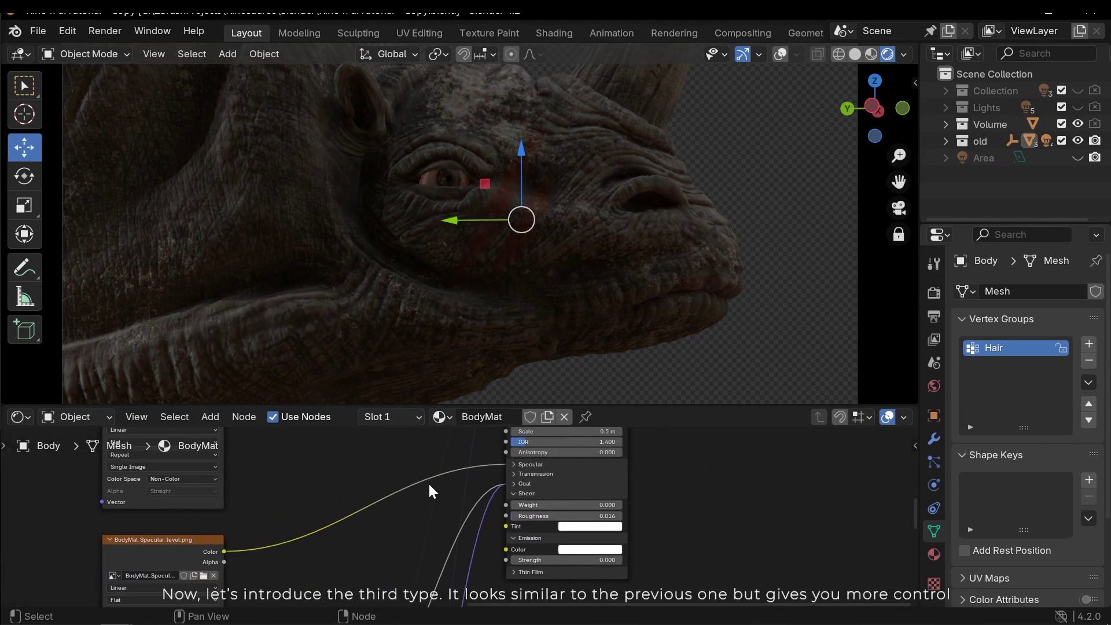
{"action": "scroll", "coordinate": [425, 469], "scroll_direction": "down", "scroll_amount": 4}
{"action": "left_click_drag", "start_coordinate": [403, 401], "coordinate": [404, 355]}
{"action": "middle_click_drag", "start_coordinate": [429, 453], "coordinate": [629, 467]}
{"action": "scroll", "coordinate": [342, 461], "scroll_direction": "up", "scroll_amount": 3}
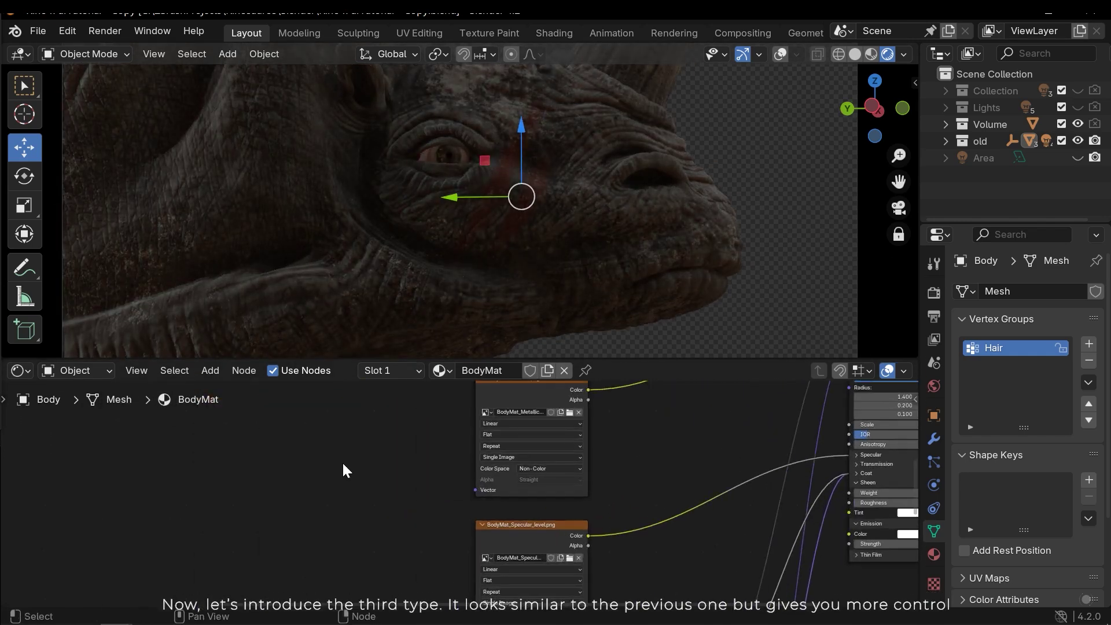
{"action": "mouse_move", "coordinate": [360, 468]}
{"action": "middle_mouse_down"}
{"action": "mouse_move", "coordinate": [434, 469]}
{"action": "mouse_move", "coordinate": [221, 478]}
{"action": "mouse_move", "coordinate": [372, 454]}
{"action": "middle_mouse_up"}
{"action": "scroll", "coordinate": [230, 463], "scroll_direction": "up", "scroll_amount": 2}
{"action": "key", "text": "shift+a"}
{"action": "type", "text": "frse"}
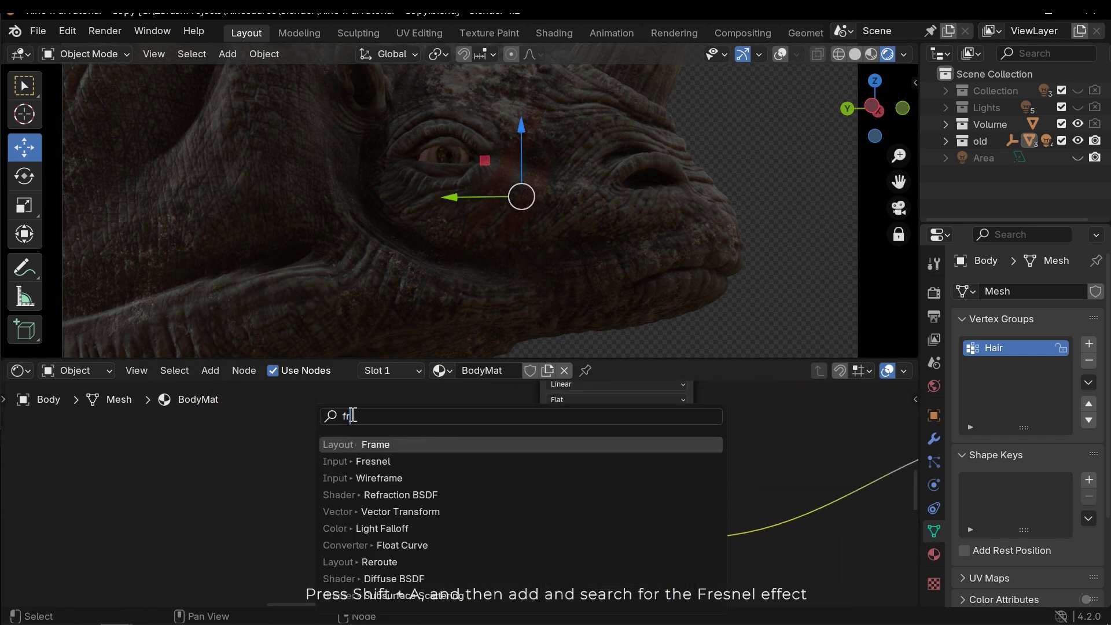
{"action": "left_click", "coordinate": [373, 461]}
{"action": "left_click", "coordinate": [312, 459]}
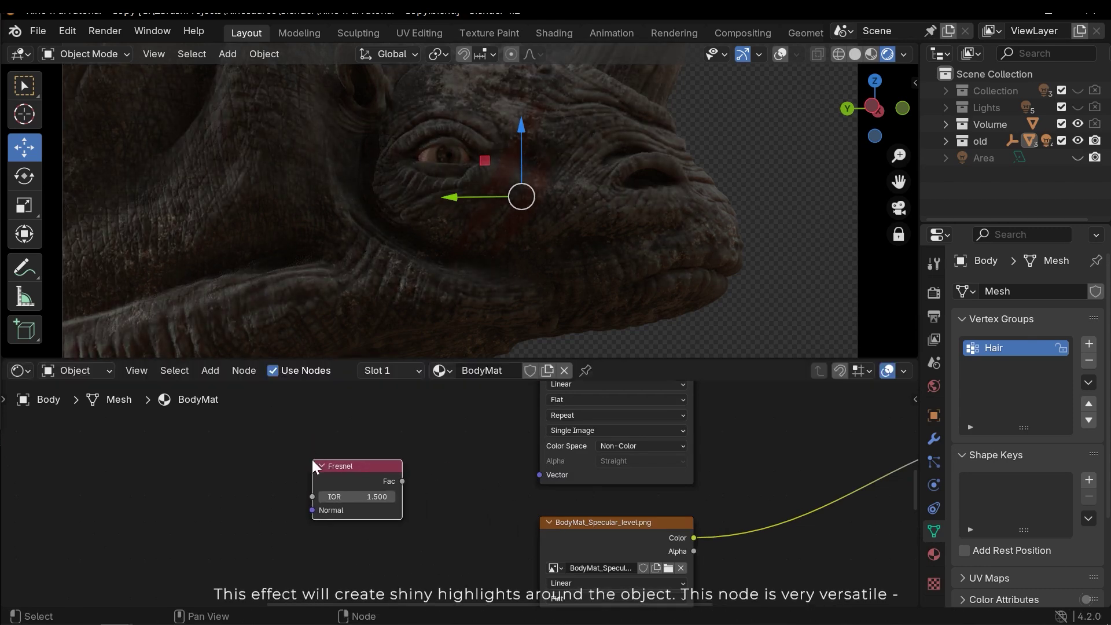
Move the Fresnel node farther from the texture nodes and preview its output on the rhino
{"action": "scroll", "coordinate": [283, 471], "scroll_direction": "up", "scroll_amount": 1}
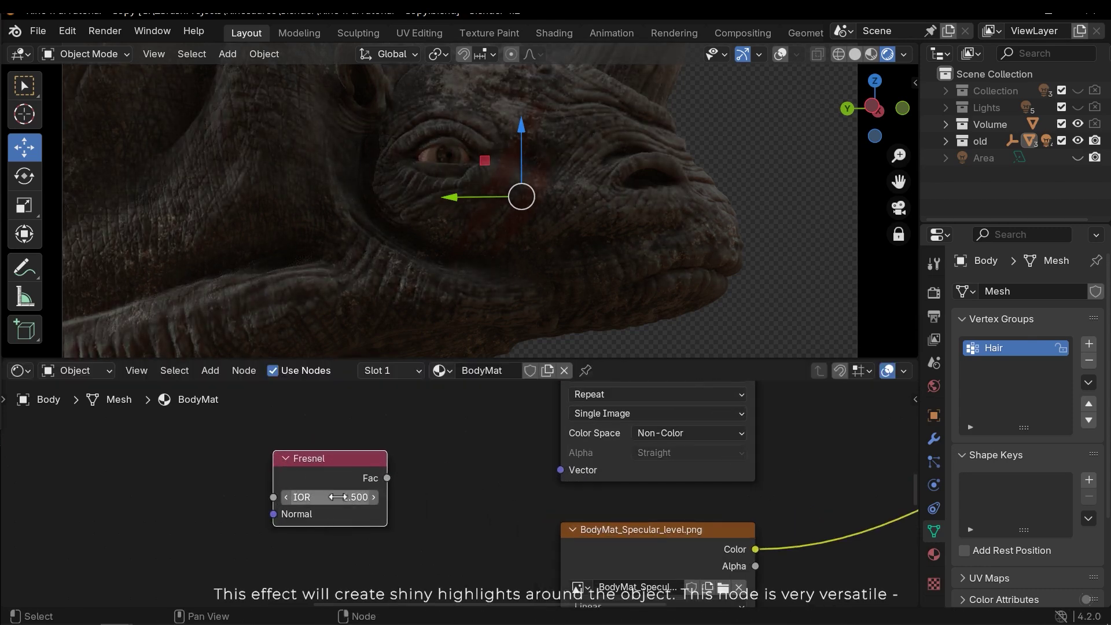
{"action": "scroll", "coordinate": [353, 474], "scroll_direction": "down", "scroll_amount": 2}
{"action": "left_click_drag", "start_coordinate": [399, 470], "coordinate": [332, 467]}
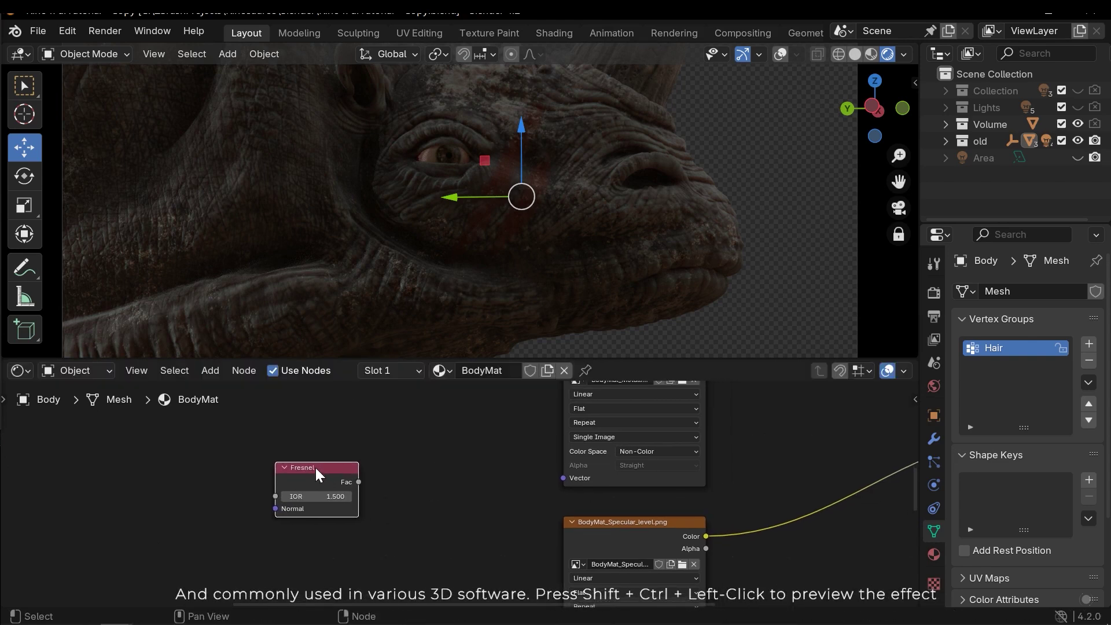
{"action": "left_click", "coordinate": [347, 471], "text": "ctrl+shift"}
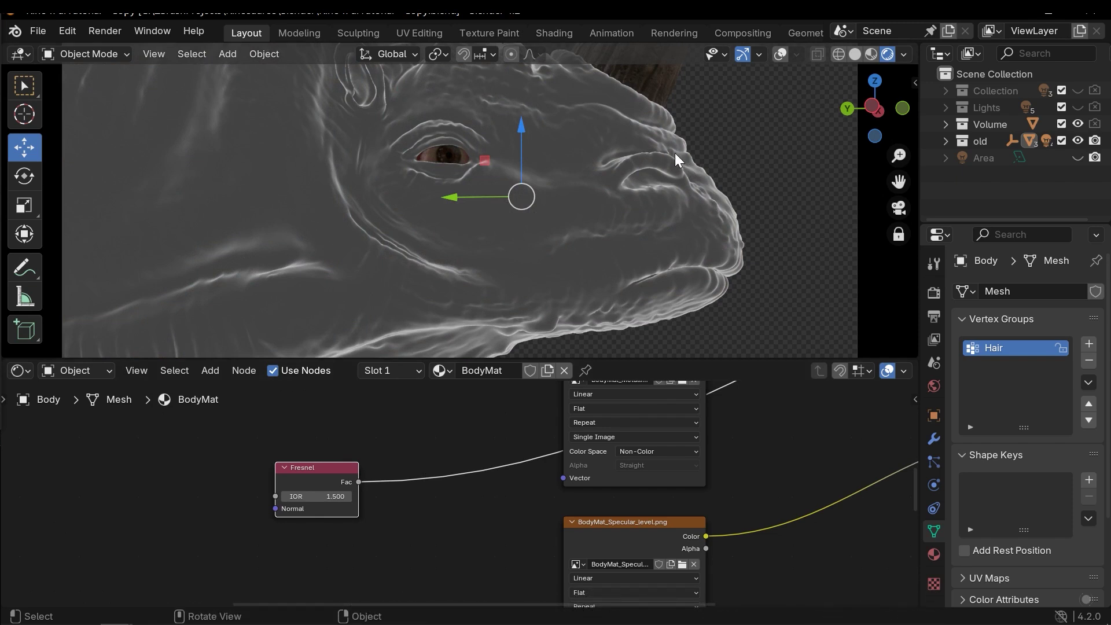
Examine the Fresnel effect on the rhino from several viewing angles, returning to the camera view with the body selected
{"action": "left_click", "coordinate": [741, 157]}
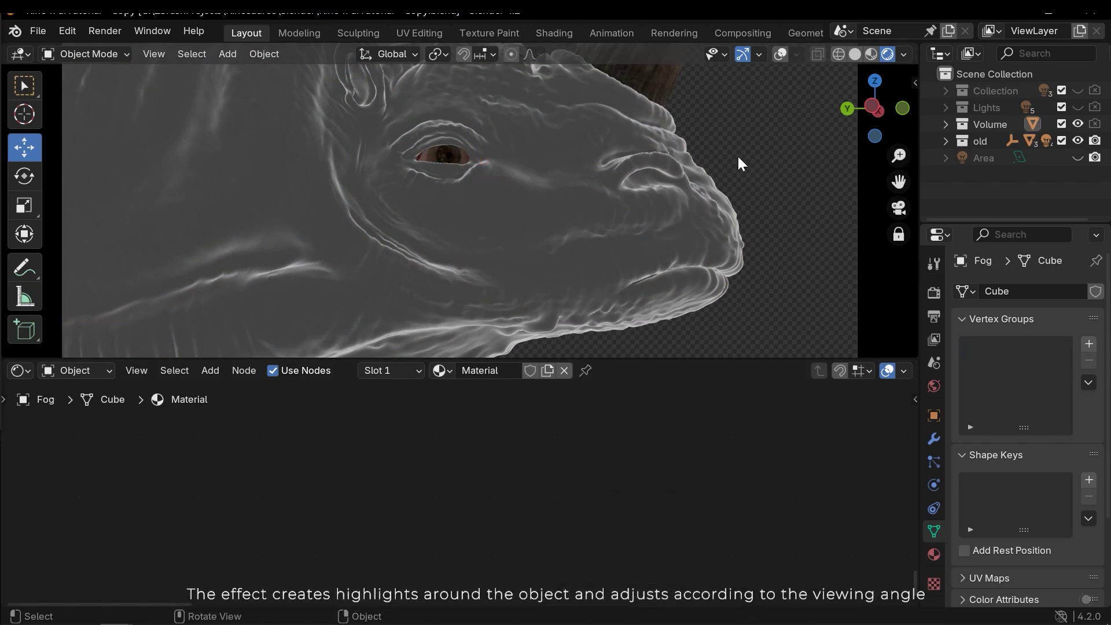
{"action": "key", "text": "KP_0"}
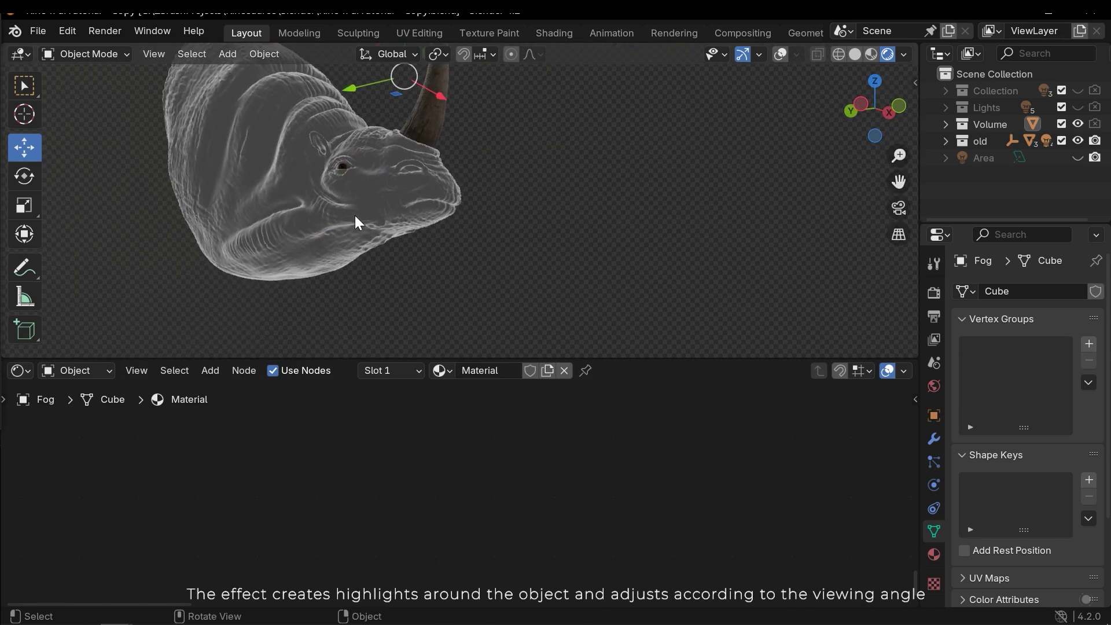
{"action": "middle_click_drag", "start_coordinate": [357, 222], "coordinate": [574, 221]}
{"action": "key", "text": "KP_0"}
{"action": "left_click", "coordinate": [574, 221]}
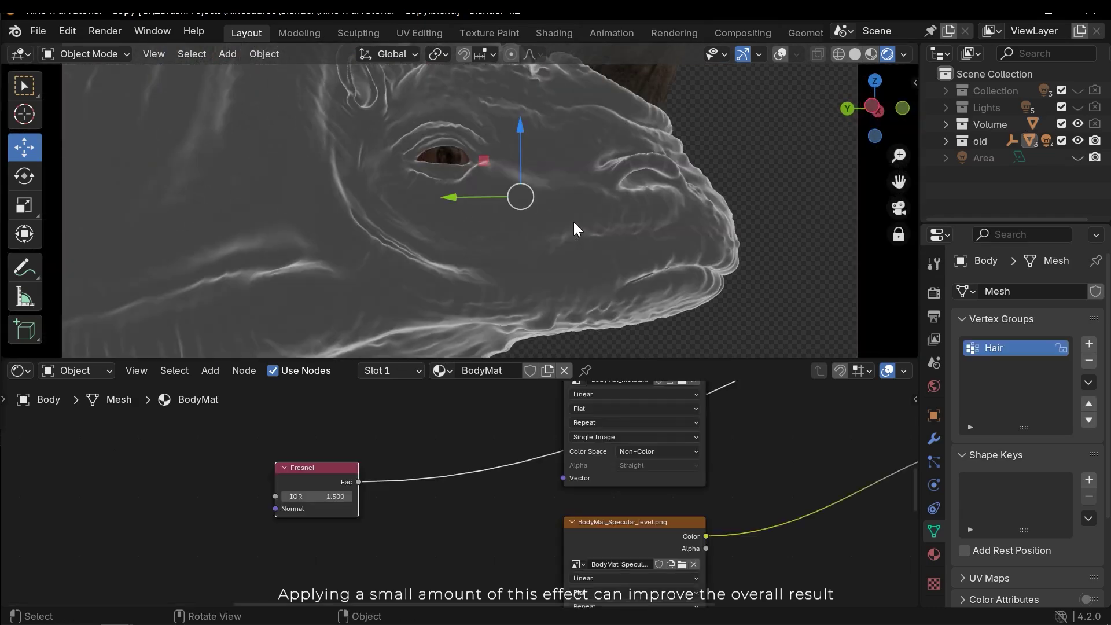
Connect the Fresnel node's Fac output to the Emission Strength input of the Principled BSDF
{"action": "middle_click_drag", "start_coordinate": [456, 498], "coordinate": [41, 498]}
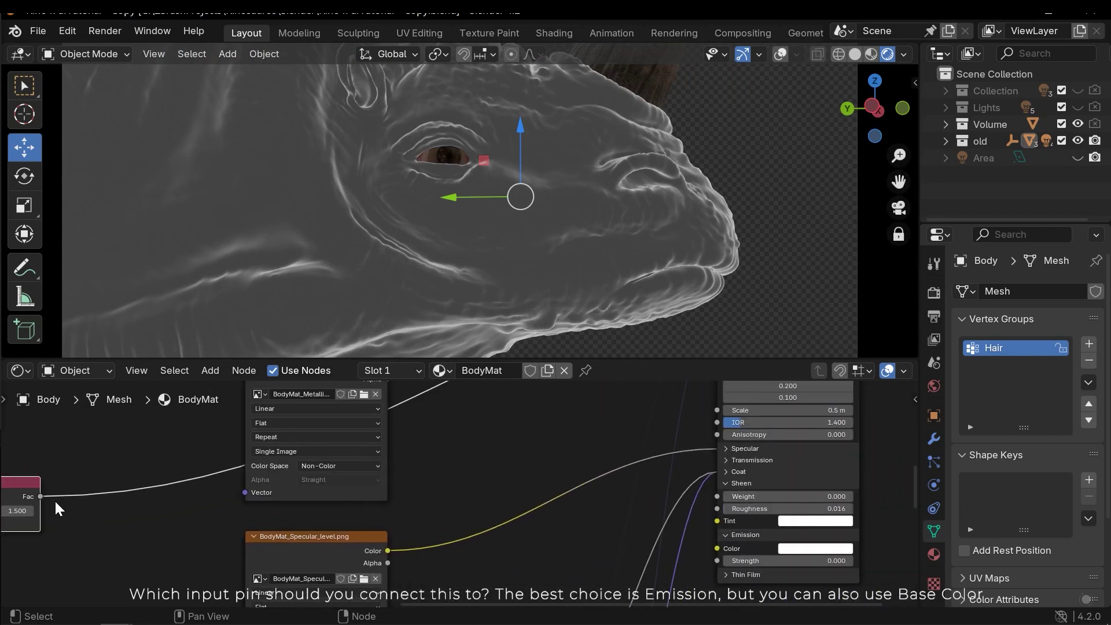
{"action": "left_click_drag", "start_coordinate": [41, 496], "coordinate": [717, 561]}
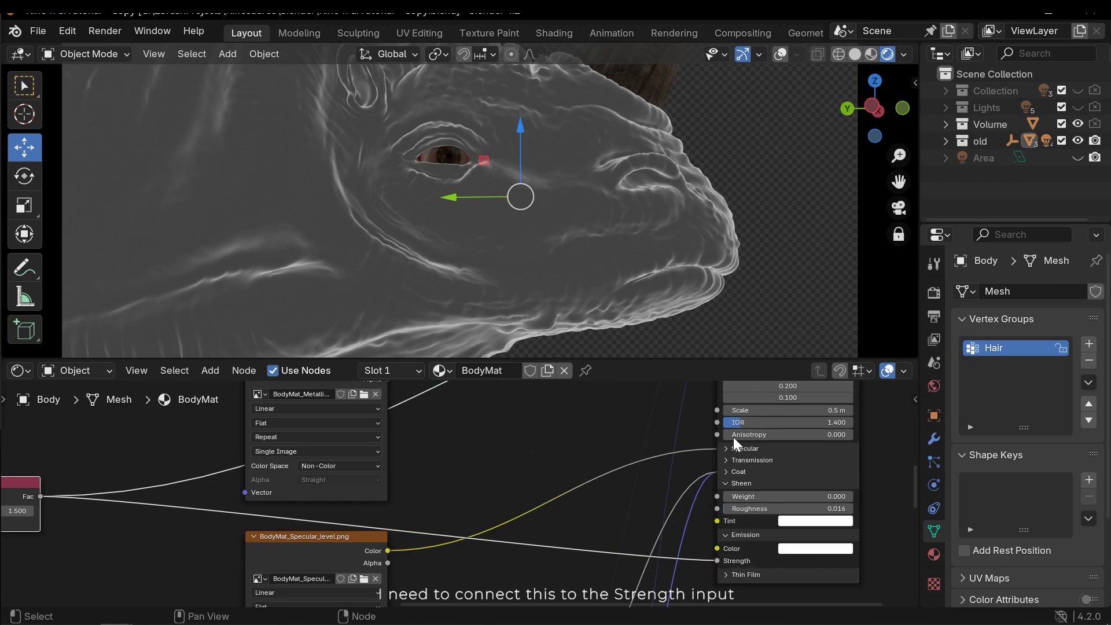
{"action": "middle_click_drag", "start_coordinate": [770, 457], "coordinate": [684, 561]}
{"action": "scroll", "coordinate": [692, 429], "scroll_direction": "down", "scroll_amount": 4}
{"action": "middle_click_drag", "start_coordinate": [692, 428], "coordinate": [671, 493]}
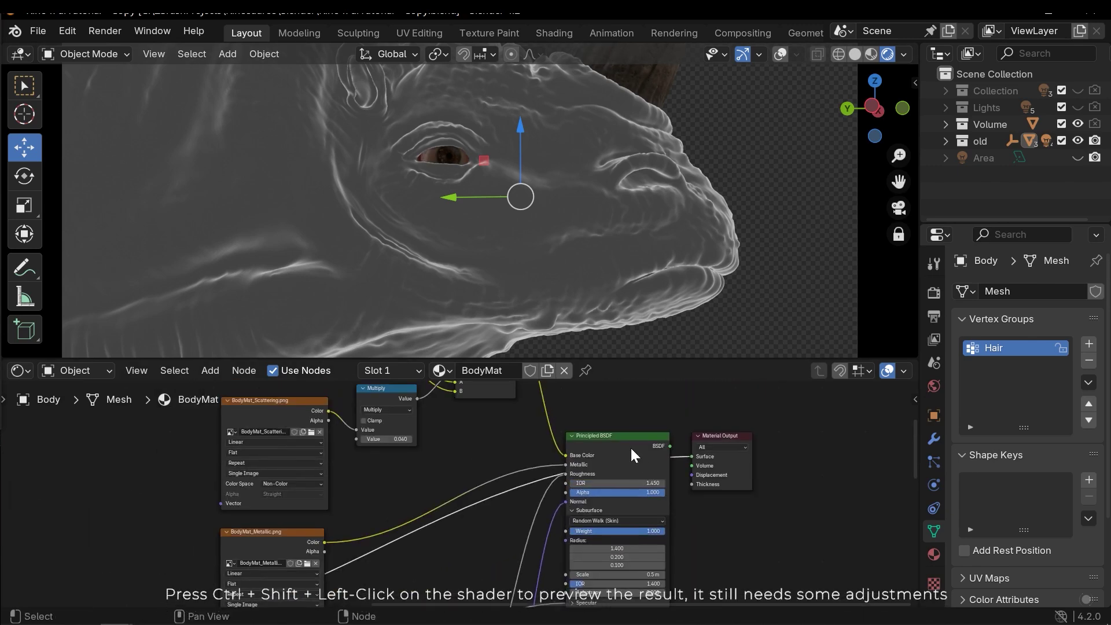
Preview the Principled BSDF's result on the rhino and bring the Fresnel node's Normal input into close view
{"action": "left_click", "coordinate": [631, 452], "text": "ctrl+shift"}
{"action": "middle_click_drag", "start_coordinate": [578, 501], "coordinate": [781, 361]}
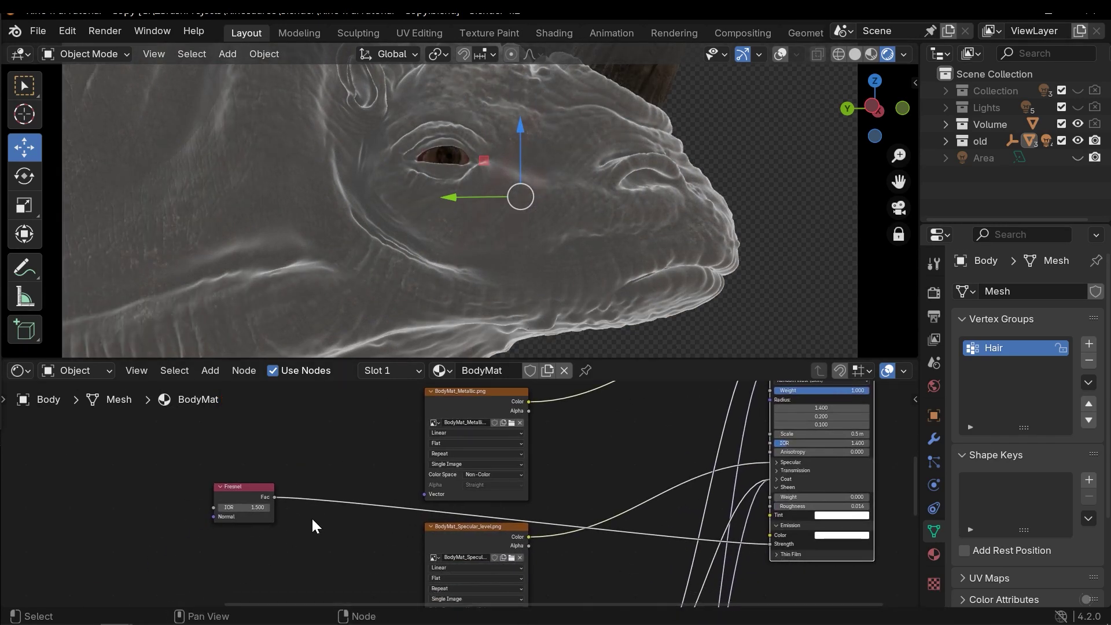
{"action": "middle_click_drag", "start_coordinate": [418, 532], "coordinate": [628, 455]}
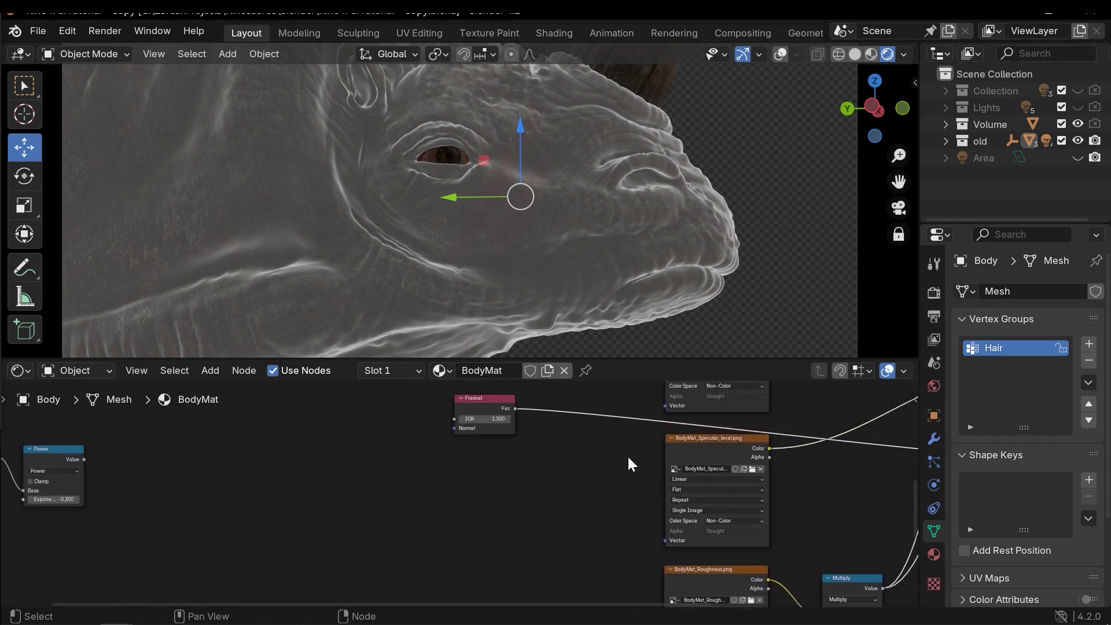
{"action": "scroll", "coordinate": [515, 405], "scroll_direction": "up", "scroll_amount": 9}
{"action": "middle_click_drag", "start_coordinate": [515, 405], "coordinate": [507, 501]}
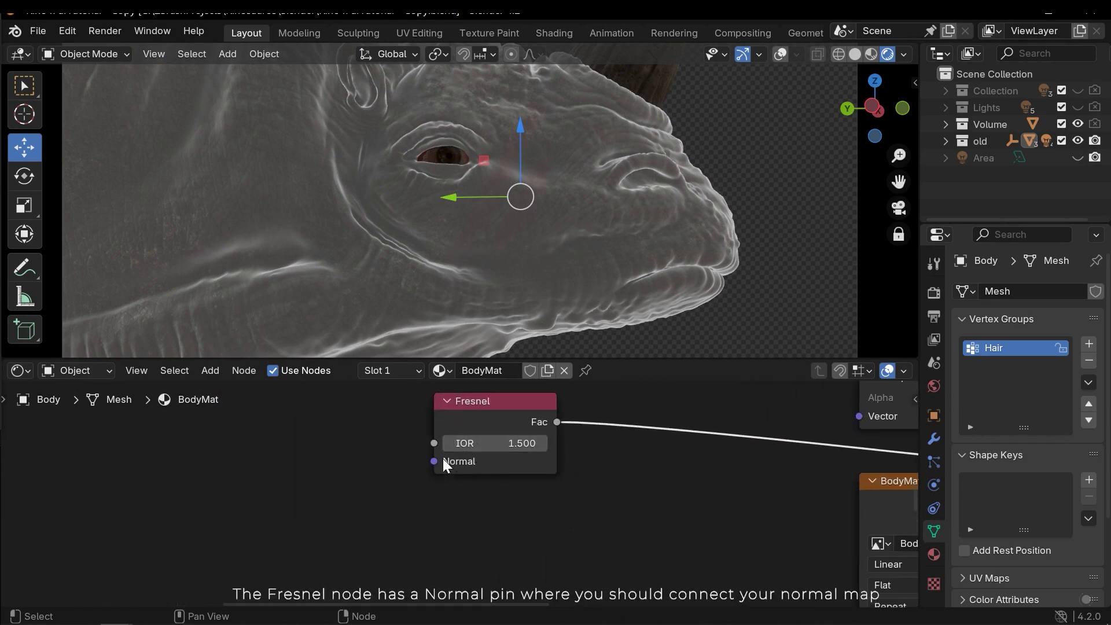
Move the BodyMat_Normal_OpenGL texture and its Normal Map node together, clear of the other texture nodes
{"action": "scroll", "coordinate": [500, 480], "scroll_direction": "down", "scroll_amount": 4}
{"action": "middle_click_drag", "start_coordinate": [629, 494], "coordinate": [324, 581]}
{"action": "scroll", "coordinate": [550, 533], "scroll_direction": "down", "scroll_amount": 3}
{"action": "scroll", "coordinate": [552, 538], "scroll_direction": "down", "scroll_amount": 1}
{"action": "middle_click_drag", "start_coordinate": [553, 538], "coordinate": [549, 464]}
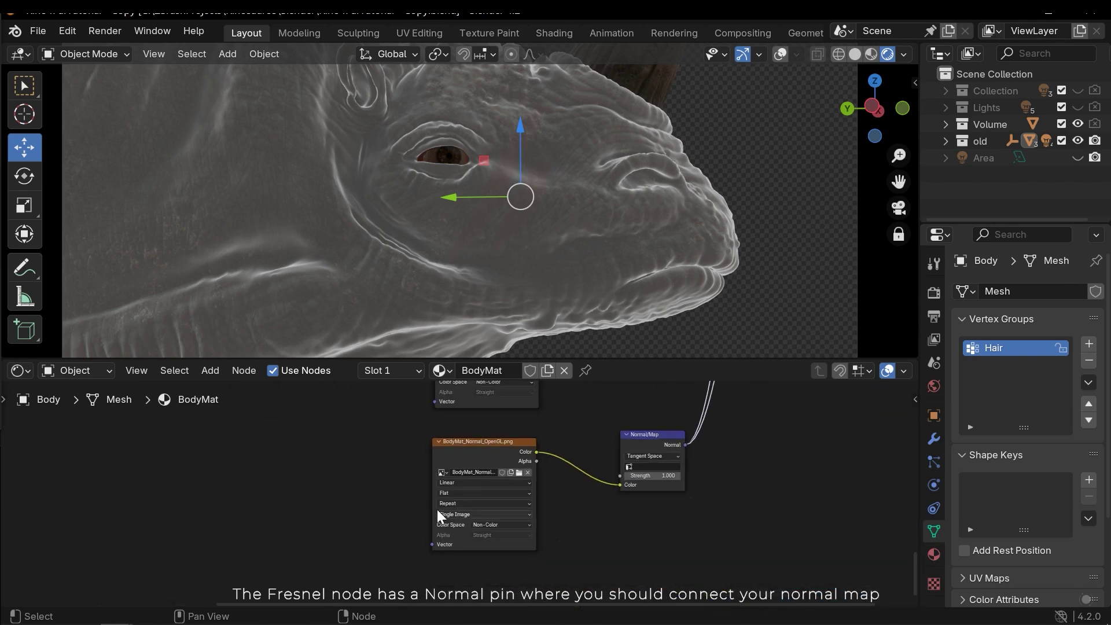
{"action": "left_click_drag", "start_coordinate": [402, 530], "coordinate": [625, 441]}
{"action": "left_click_drag", "start_coordinate": [476, 450], "coordinate": [250, 501]}
{"action": "scroll", "coordinate": [324, 488], "scroll_direction": "down", "scroll_amount": 5}
{"action": "middle_click_drag", "start_coordinate": [363, 493], "coordinate": [554, 518]}
{"action": "left_click_drag", "start_coordinate": [544, 516], "coordinate": [263, 519]}
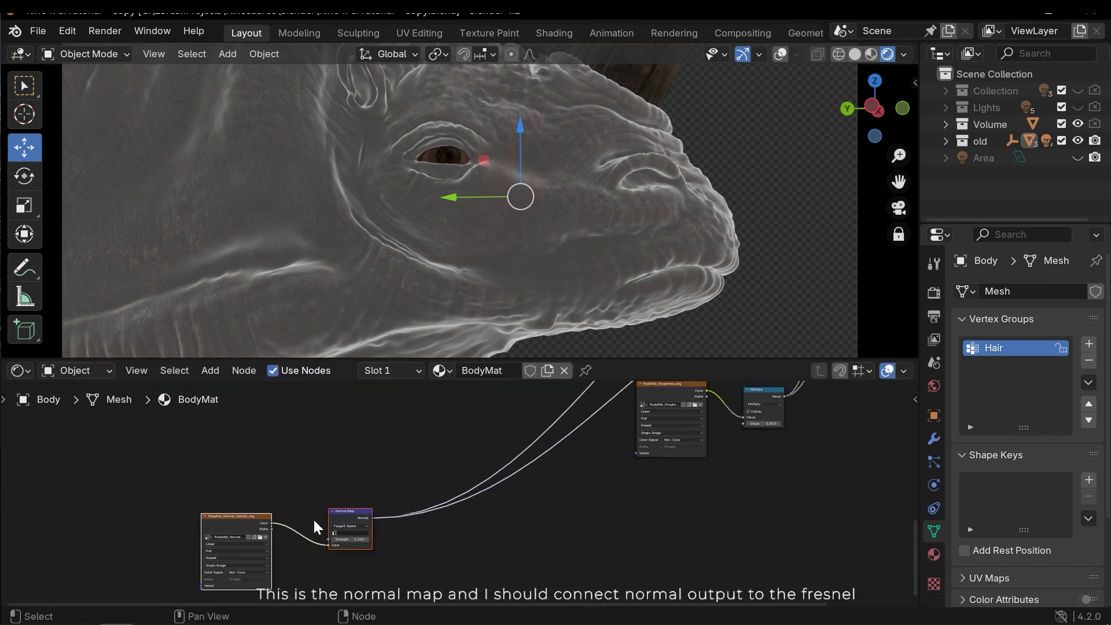
Connect the Normal Map node's Normal output to the Fresnel node's Normal input
{"action": "left_click", "coordinate": [314, 520]}
{"action": "scroll", "coordinate": [407, 536], "scroll_direction": "up", "scroll_amount": 3}
{"action": "middle_click_drag", "start_coordinate": [329, 540], "coordinate": [425, 494]}
{"action": "mouse_move", "coordinate": [425, 494]}
{"action": "left_mouse_down"}
{"action": "mouse_move", "coordinate": [514, 238]}
{"action": "mouse_move", "coordinate": [612, 544]}
{"action": "mouse_move", "coordinate": [634, 539]}
{"action": "mouse_move", "coordinate": [633, 551]}
{"action": "left_mouse_up"}
{"action": "middle_click_drag", "start_coordinate": [630, 523], "coordinate": [496, 476]}
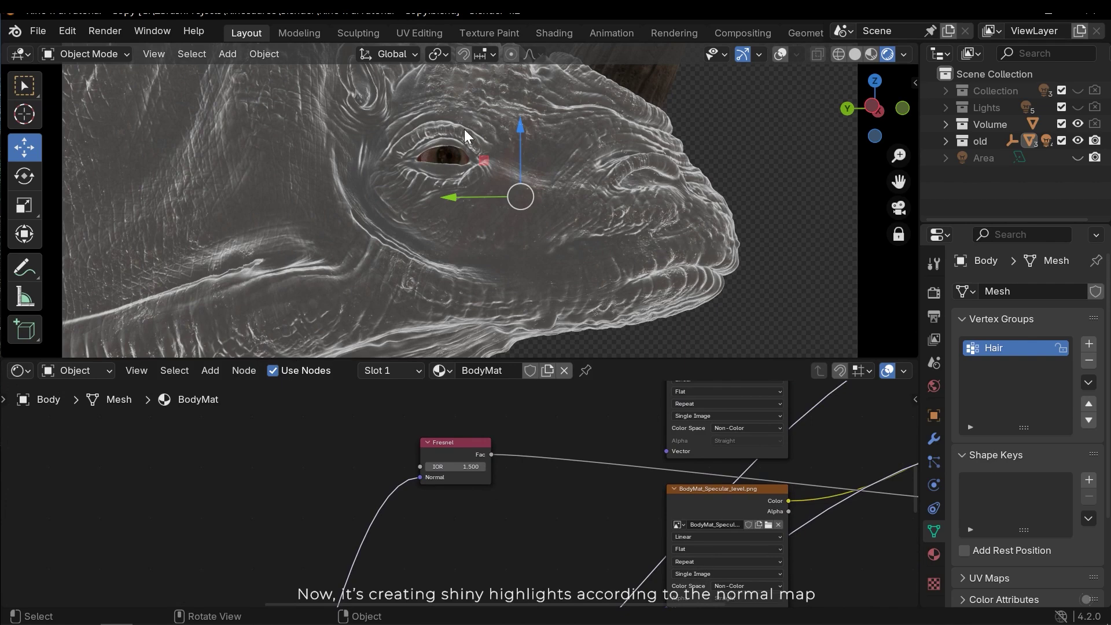
Try adjusting the Fresnel node's IOR while checking the highlights on the rhino's skin
{"action": "middle_click_drag", "start_coordinate": [606, 236], "coordinate": [541, 292]}
{"action": "scroll", "coordinate": [498, 523], "scroll_direction": "up", "scroll_amount": 3}
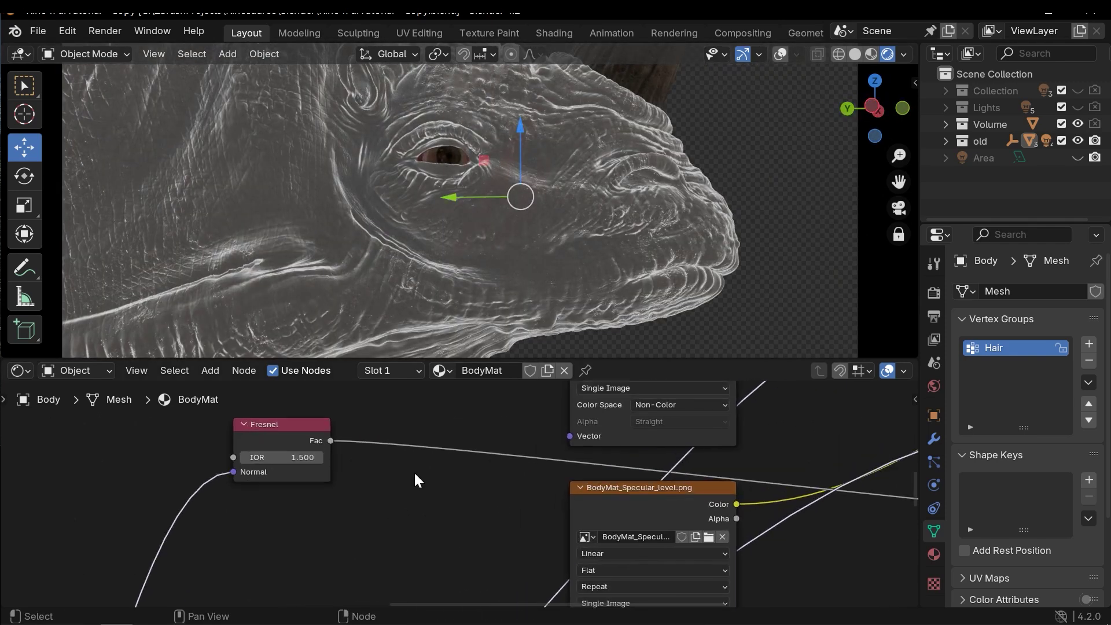
{"action": "mouse_move", "coordinate": [414, 478]}
{"action": "middle_mouse_down"}
{"action": "mouse_move", "coordinate": [399, 488]}
{"action": "mouse_move", "coordinate": [409, 493]}
{"action": "middle_mouse_up"}
{"action": "mouse_move", "coordinate": [278, 475]}
{"action": "left_mouse_down"}
{"action": "mouse_move", "coordinate": [315, 475]}
{"action": "mouse_move", "coordinate": [252, 475]}
{"action": "mouse_move", "coordinate": [307, 476]}
{"action": "mouse_move", "coordinate": [280, 476]}
{"action": "left_mouse_up"}
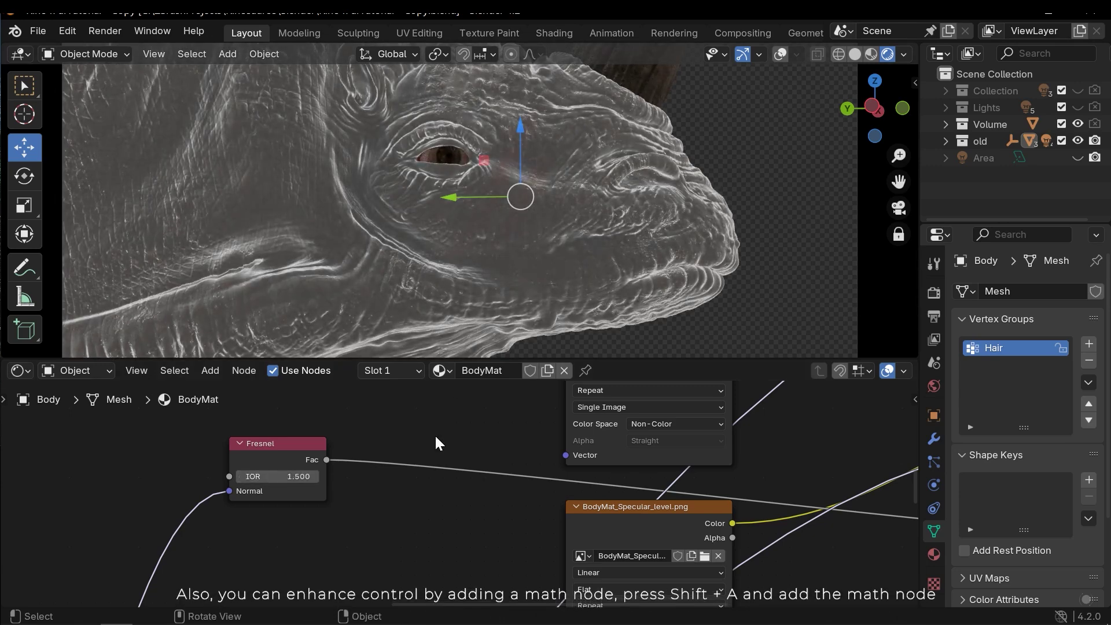
Insert a Math node into the link between the Fresnel node's Fac output and the Emission Strength
{"action": "scroll", "coordinate": [407, 457], "scroll_direction": "up", "scroll_amount": 1, "text": "ctrl"}
{"action": "key", "text": "shift+a"}
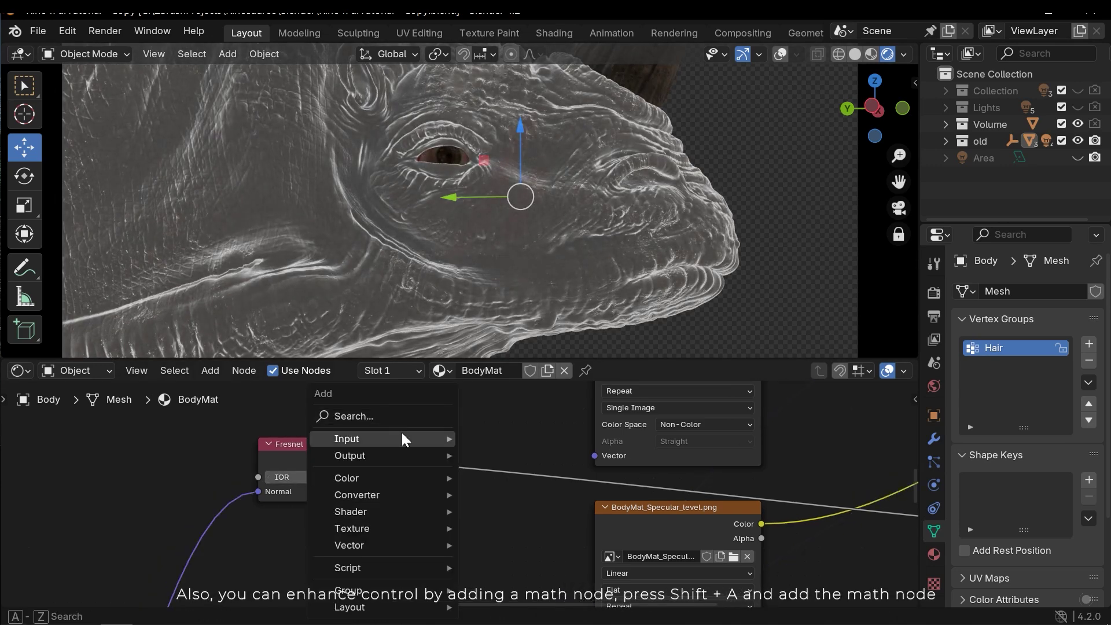
{"action": "left_click", "coordinate": [378, 418]}
{"action": "type", "text": "ma"}
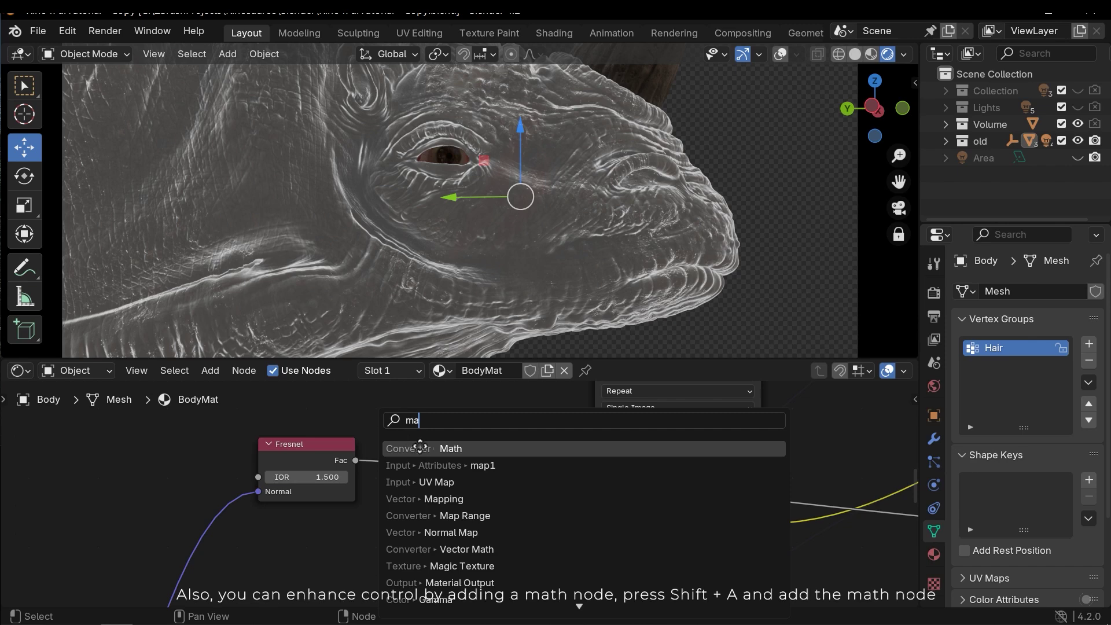
{"action": "left_click", "coordinate": [420, 448]}
{"action": "left_click", "coordinate": [416, 444]}
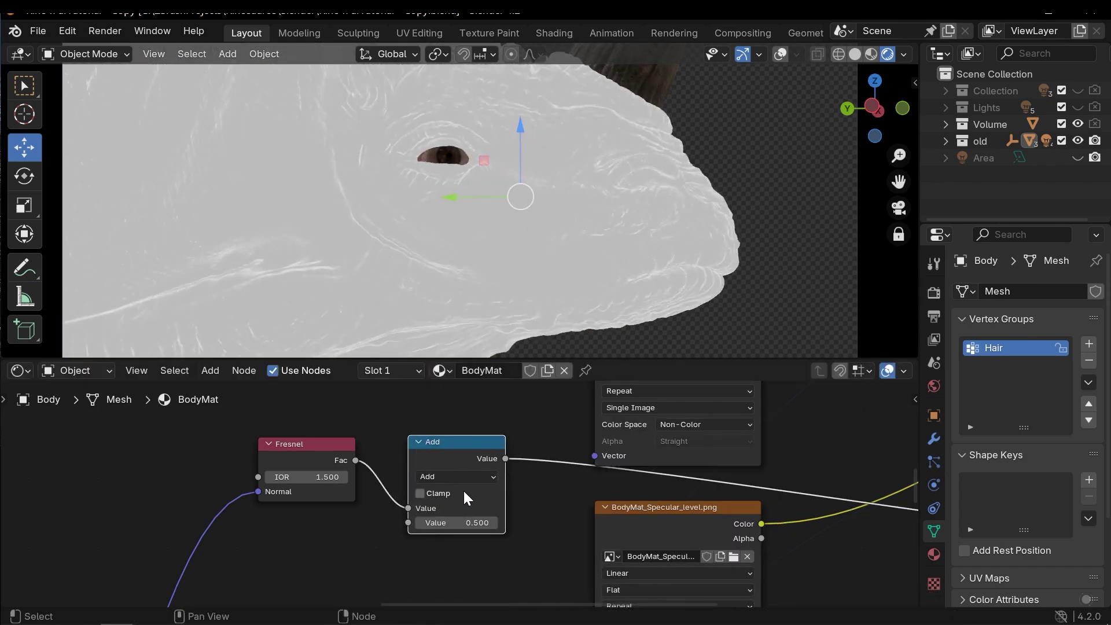
Change the Math node's operation to Power and set its Exponent to 2.4
{"action": "left_click", "coordinate": [445, 475]}
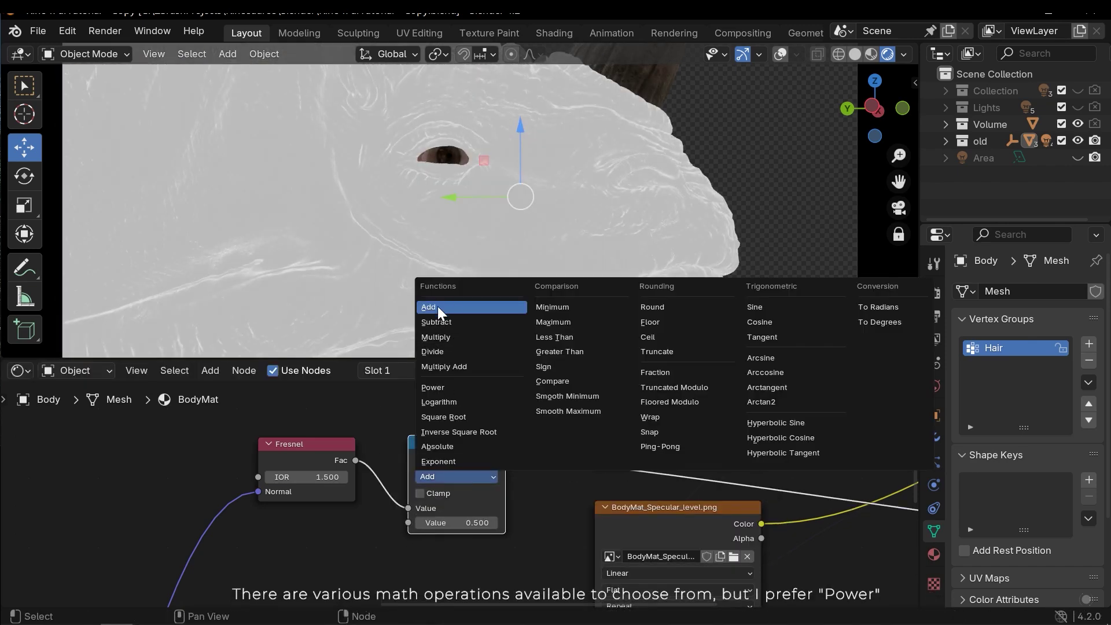
{"action": "left_click", "coordinate": [448, 388]}
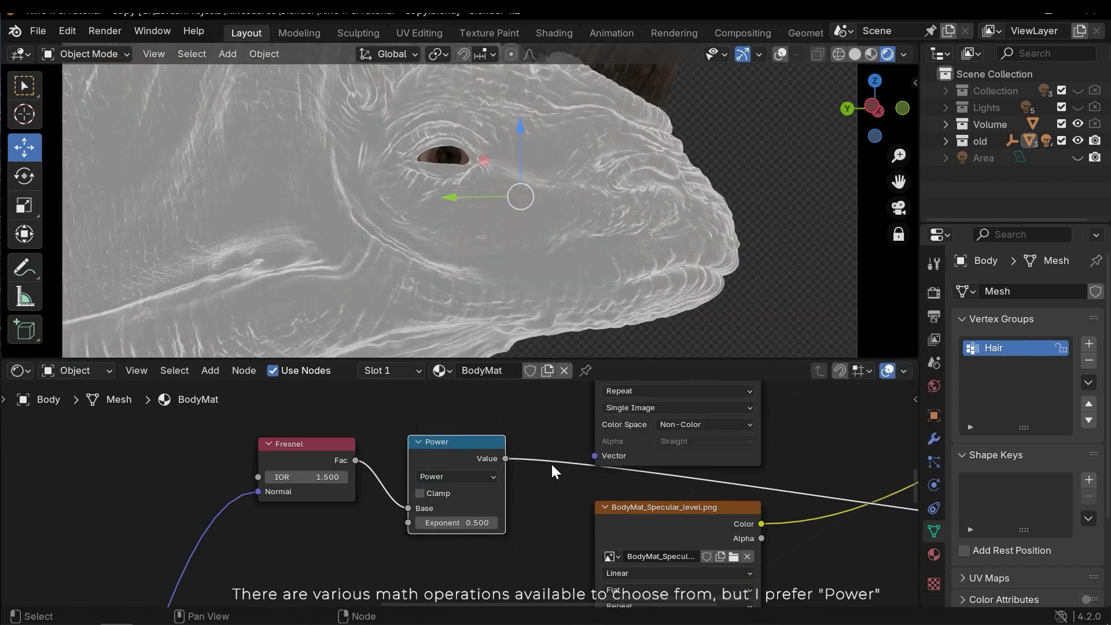
{"action": "mouse_move", "coordinate": [457, 523]}
{"action": "left_mouse_down"}
{"action": "mouse_move", "coordinate": [440, 522]}
{"action": "mouse_move", "coordinate": [521, 523]}
{"action": "mouse_move", "coordinate": [483, 522]}
{"action": "left_mouse_up"}
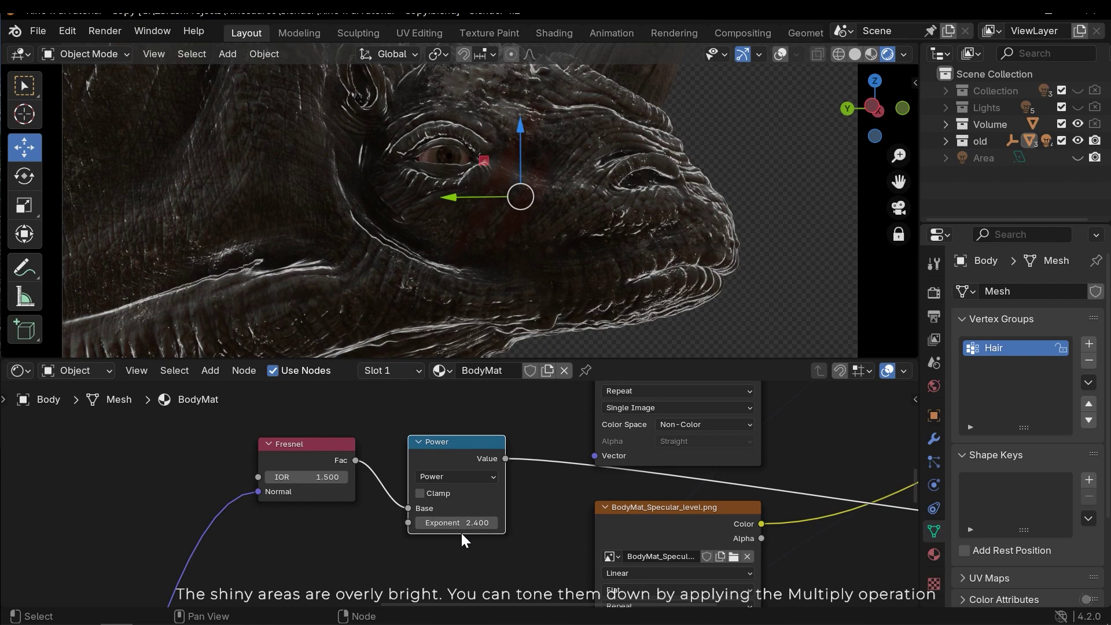
Set the Fresnel node's IOR to 2.0 and check the rim effect from both sides of the rhino's head
{"action": "left_click_drag", "start_coordinate": [324, 477], "coordinate": [280, 476]}
{"action": "left_click_drag", "start_coordinate": [307, 476], "coordinate": [260, 476]}
{"action": "left_click", "coordinate": [759, 134]}
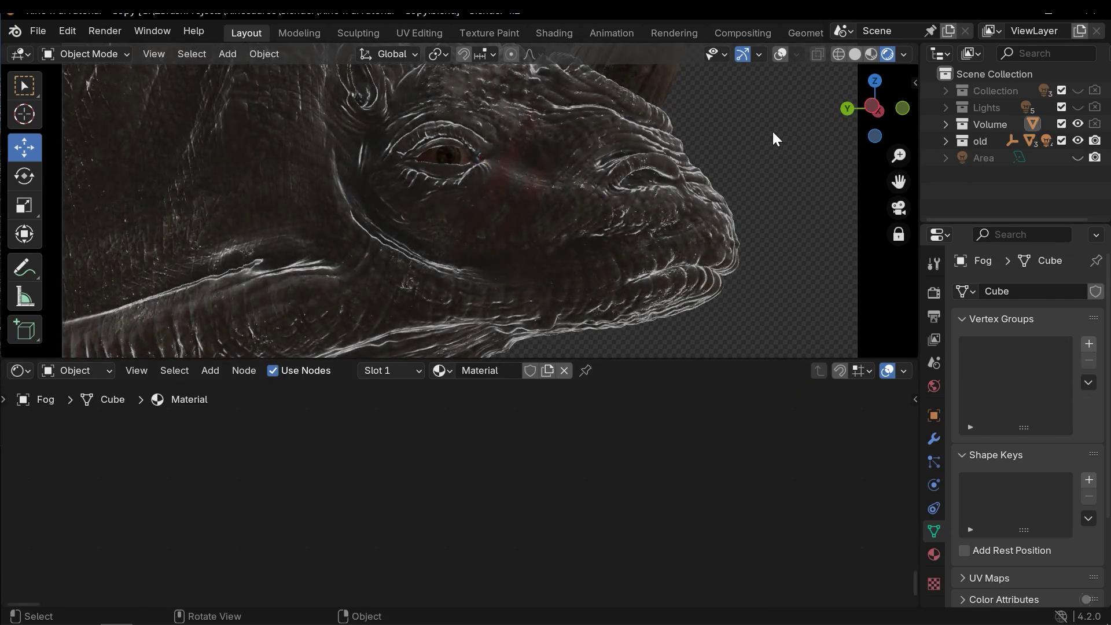
{"action": "key", "text": "KP_0"}
{"action": "middle_click_drag", "start_coordinate": [362, 158], "coordinate": [432, 183]}
{"action": "middle_click_drag", "start_coordinate": [533, 181], "coordinate": [446, 189]}
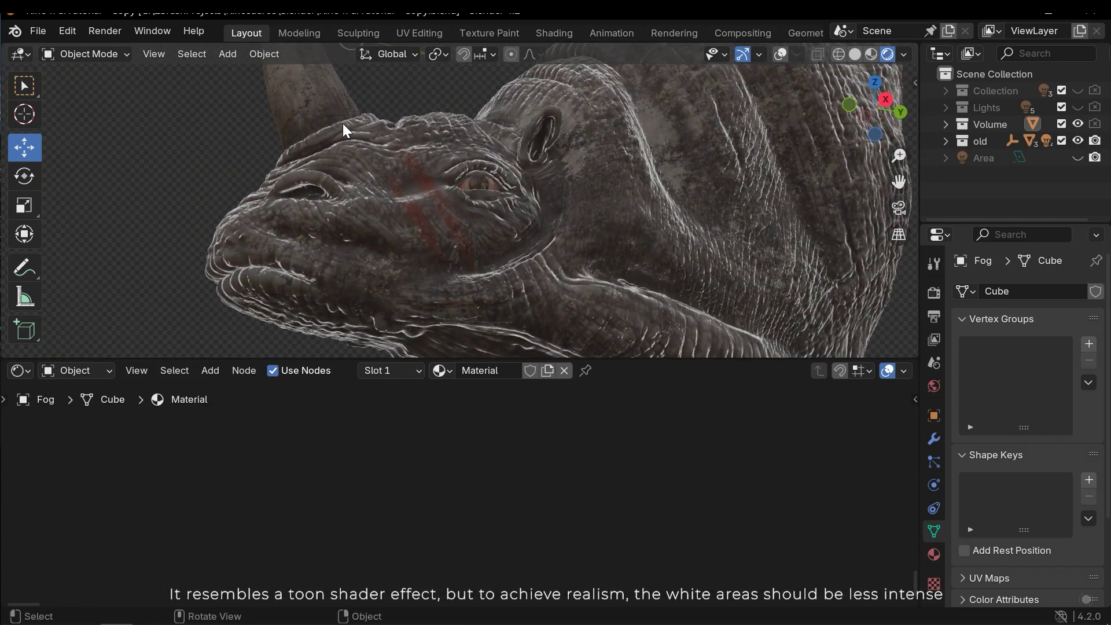
{"action": "middle_click_drag", "start_coordinate": [575, 192], "coordinate": [585, 213]}
{"action": "key", "text": "KP_0"}
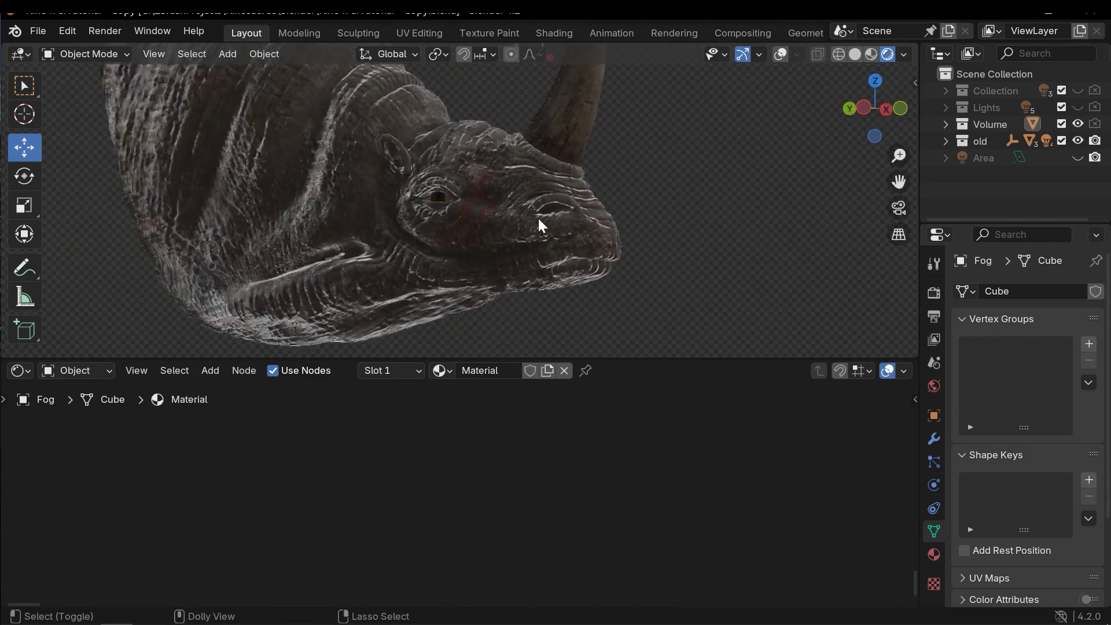
Reselect the rhino's body and set the Power node's Exponent to 8.3
{"action": "left_click", "coordinate": [487, 271]}
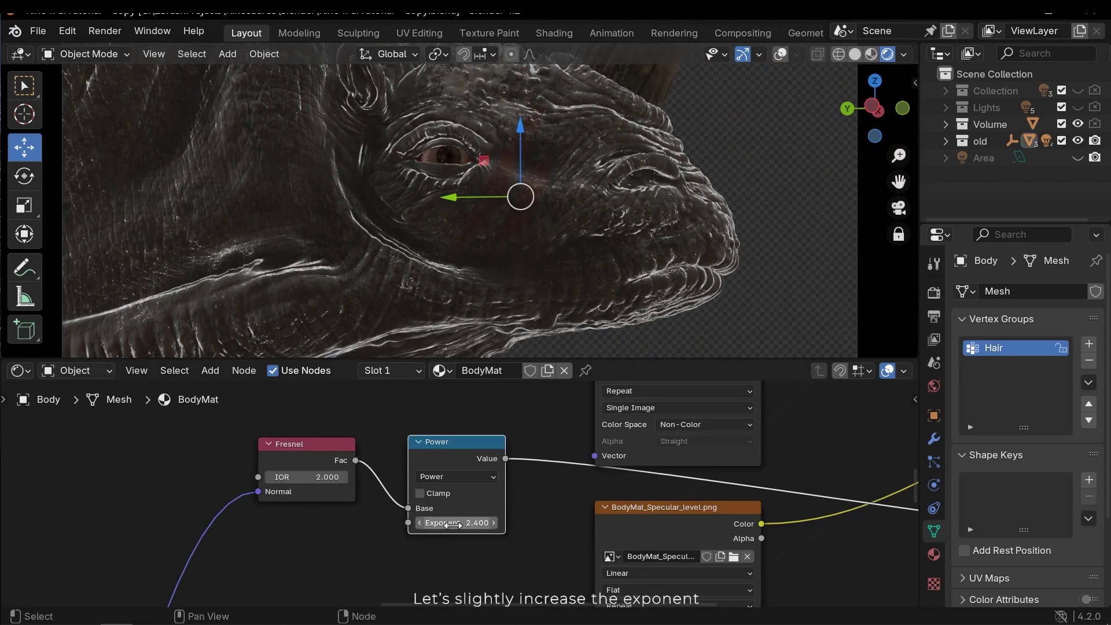
{"action": "mouse_move", "coordinate": [457, 522]}
{"action": "left_mouse_down"}
{"action": "mouse_move", "coordinate": [446, 522]}
{"action": "mouse_move", "coordinate": [514, 522]}
{"action": "left_mouse_up"}
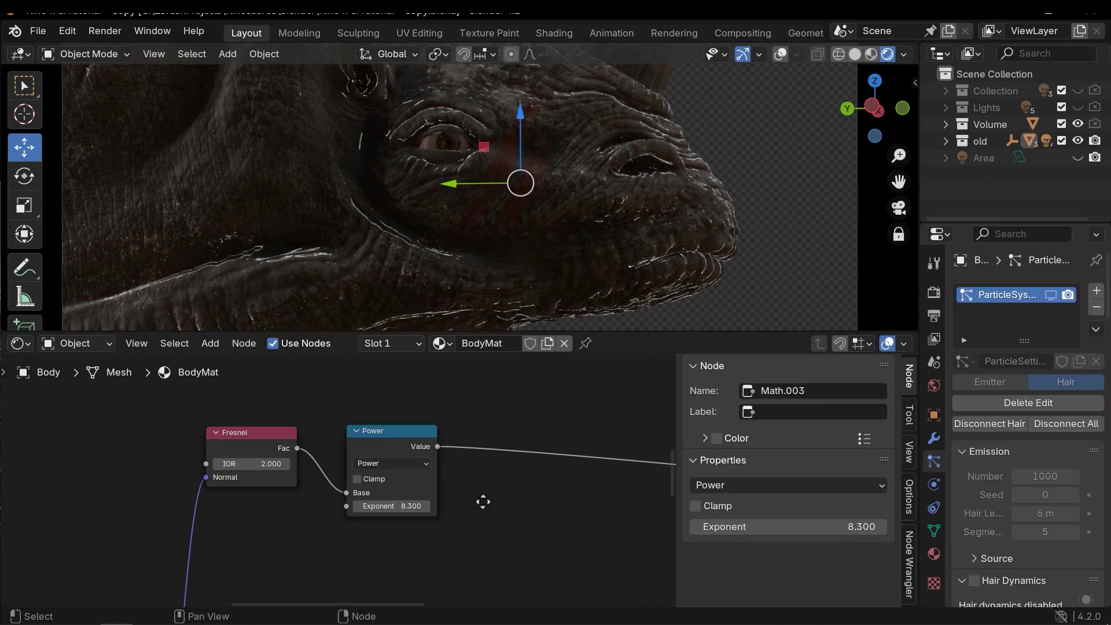
{"action": "left_click_drag", "start_coordinate": [438, 342], "coordinate": [438, 362]}
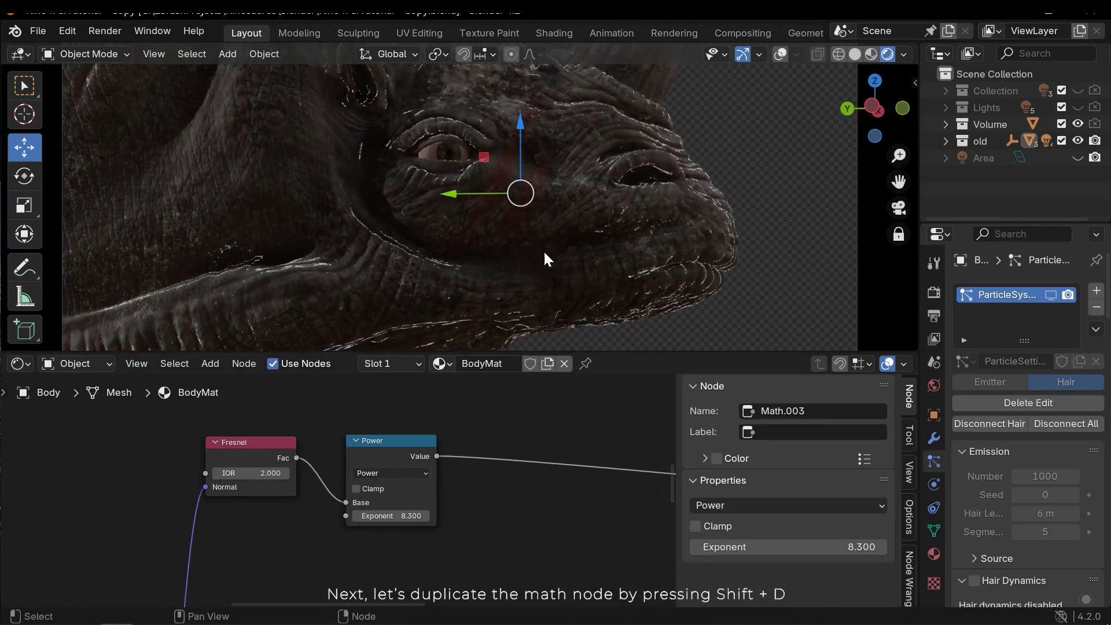
{"action": "mouse_move", "coordinate": [453, 530]}
{"action": "middle_mouse_down"}
{"action": "mouse_move", "coordinate": [431, 519]}
{"action": "mouse_move", "coordinate": [432, 528]}
{"action": "middle_mouse_up"}
Duplicate the Power node onto its own output link and change the copy's operation to Multiply
{"action": "scroll", "coordinate": [432, 515], "scroll_direction": "up", "scroll_amount": 2}
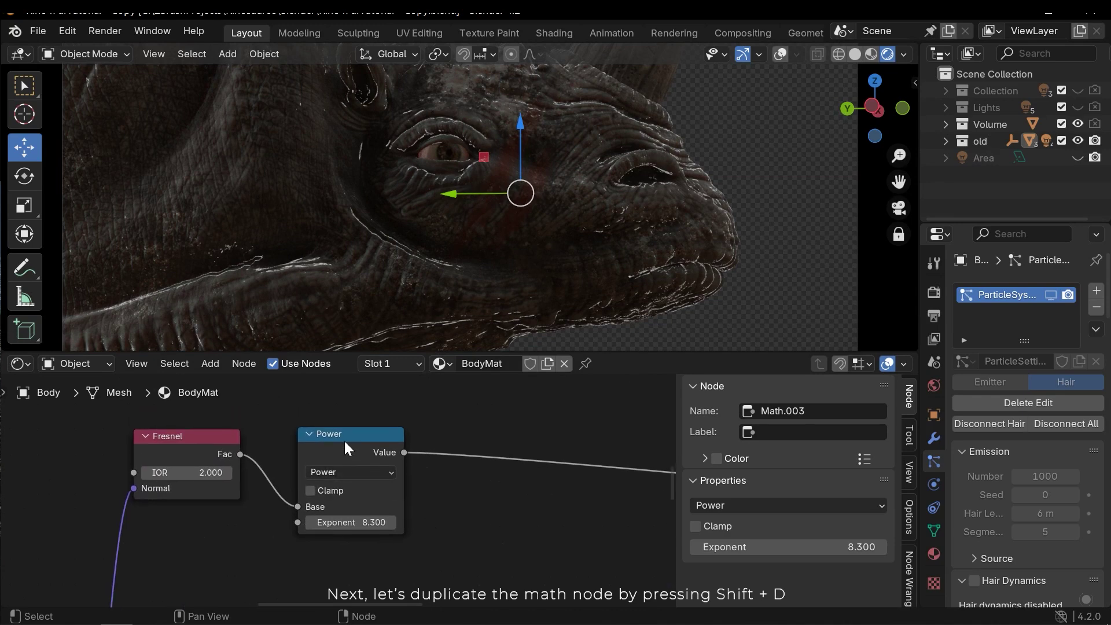
{"action": "left_click", "coordinate": [343, 439]}
{"action": "key", "text": "shift+d"}
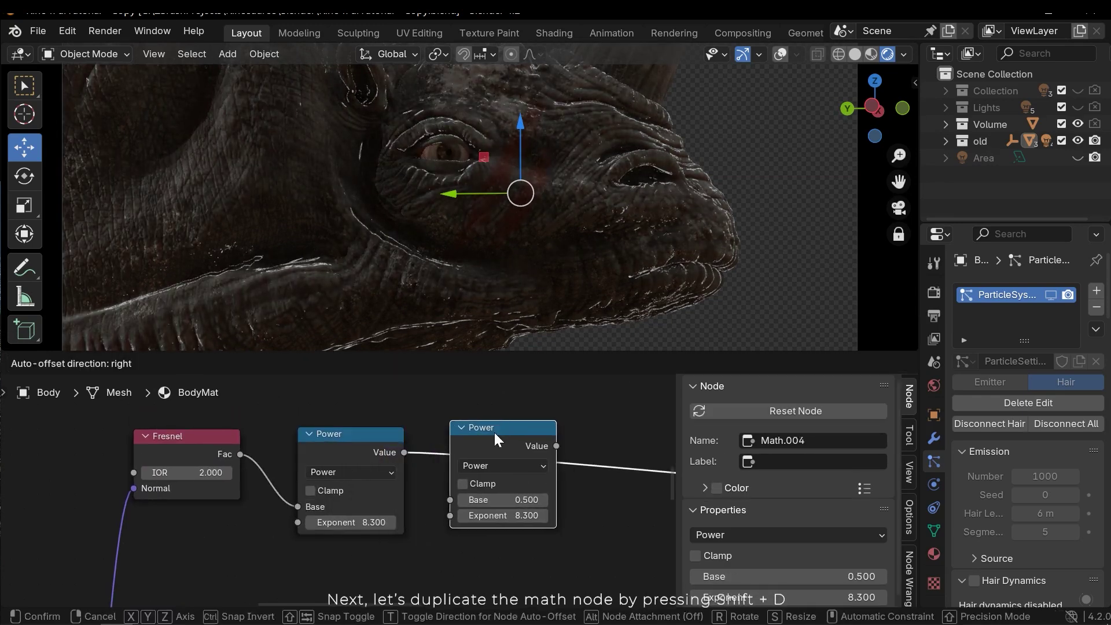
{"action": "left_click", "coordinate": [494, 433]}
{"action": "middle_click_drag", "start_coordinate": [585, 524], "coordinate": [486, 529]}
{"action": "left_click", "coordinate": [398, 472]}
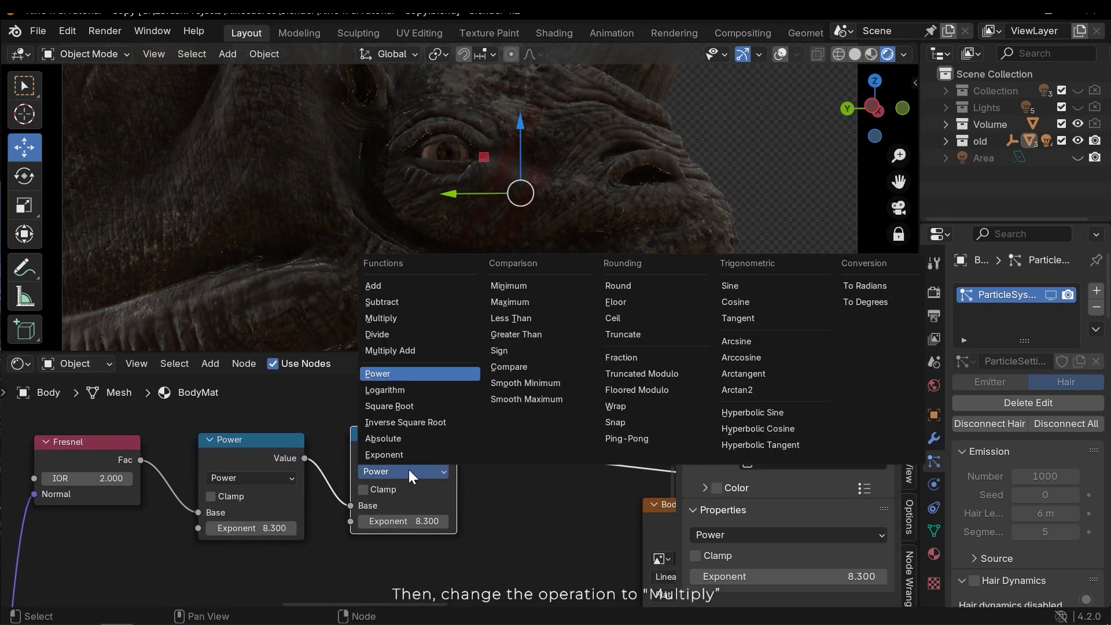
{"action": "left_click", "coordinate": [382, 318]}
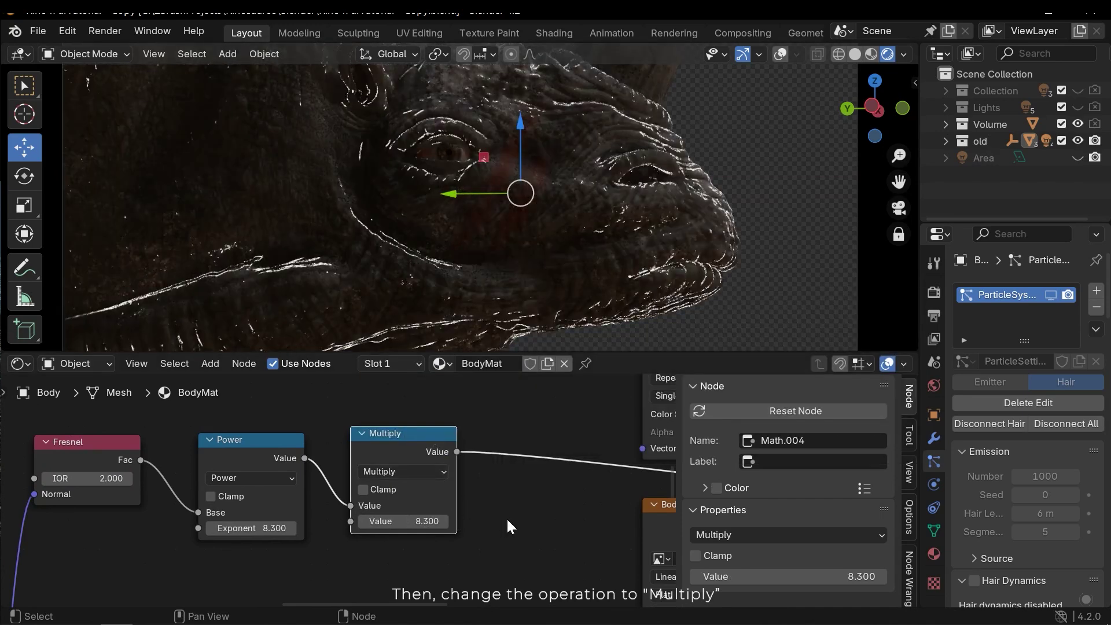
{"action": "middle_click_drag", "start_coordinate": [506, 518], "coordinate": [461, 501]}
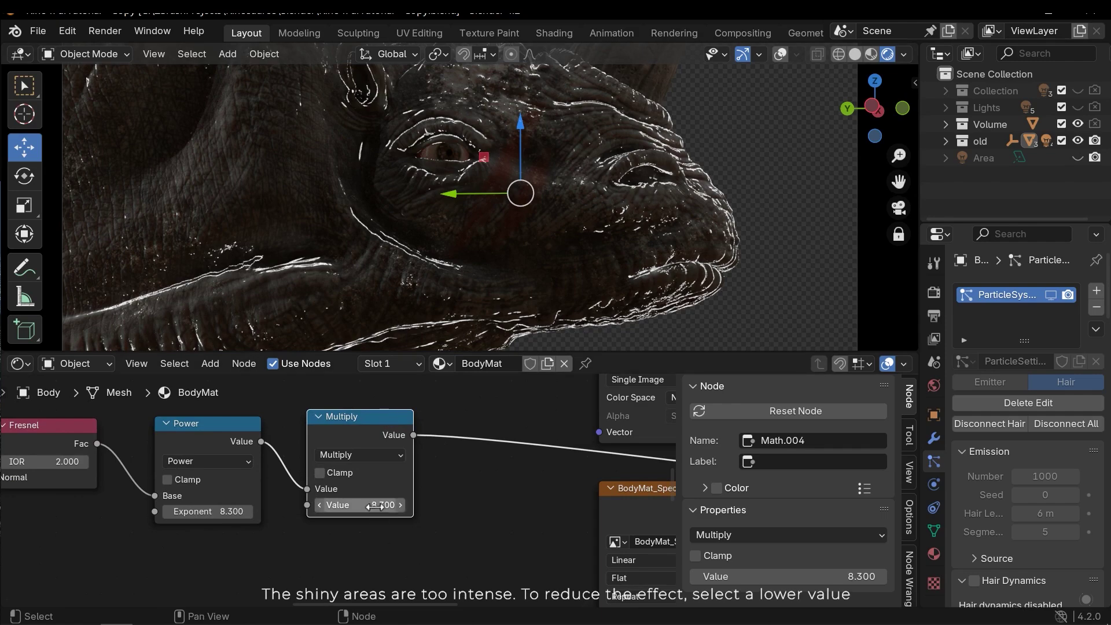
Lower the Multiply node's Value to 0.1
{"action": "left_click_drag", "start_coordinate": [375, 505], "coordinate": [344, 505]}
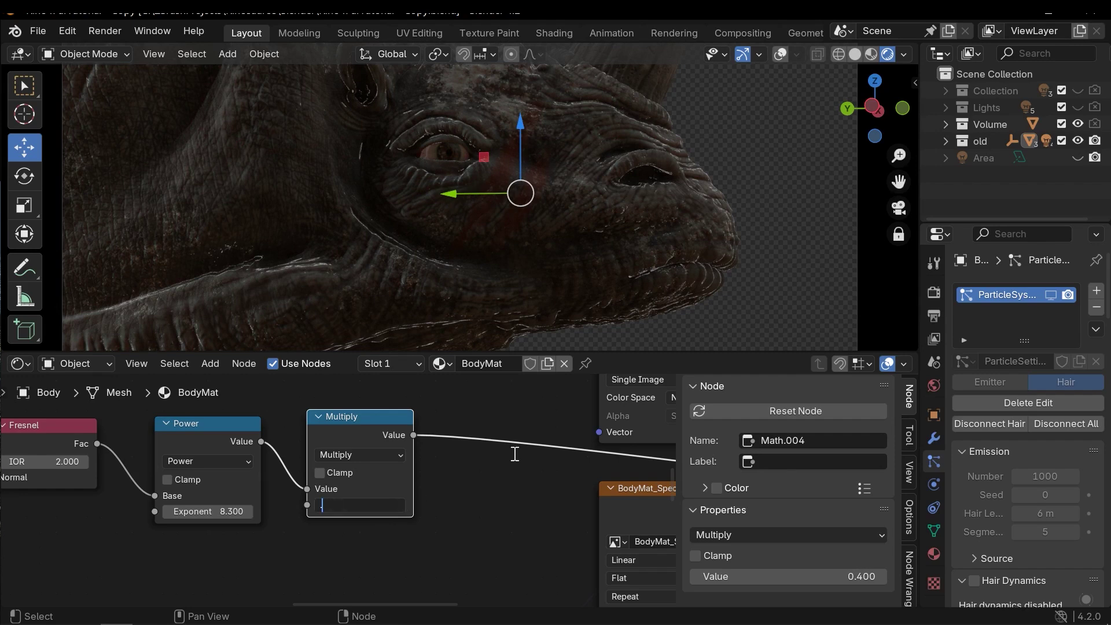
{"action": "type", "text": "0.2"}
{"action": "key", "text": "Return"}
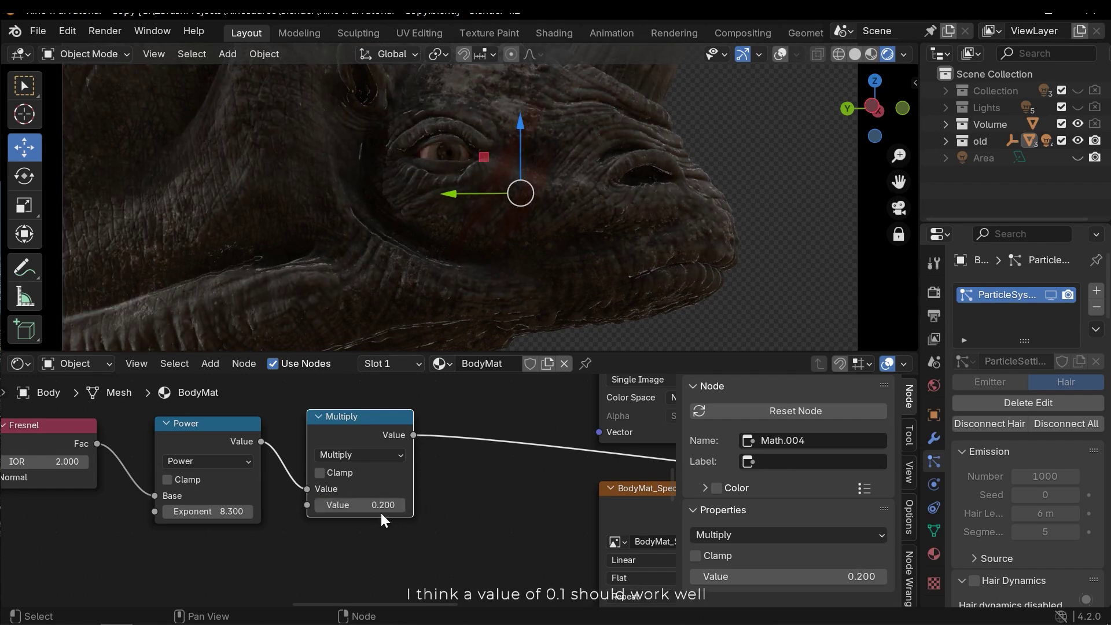
{"action": "left_click", "coordinate": [380, 505]}
{"action": "type", "text": "0.1"}
{"action": "key", "text": "Return"}
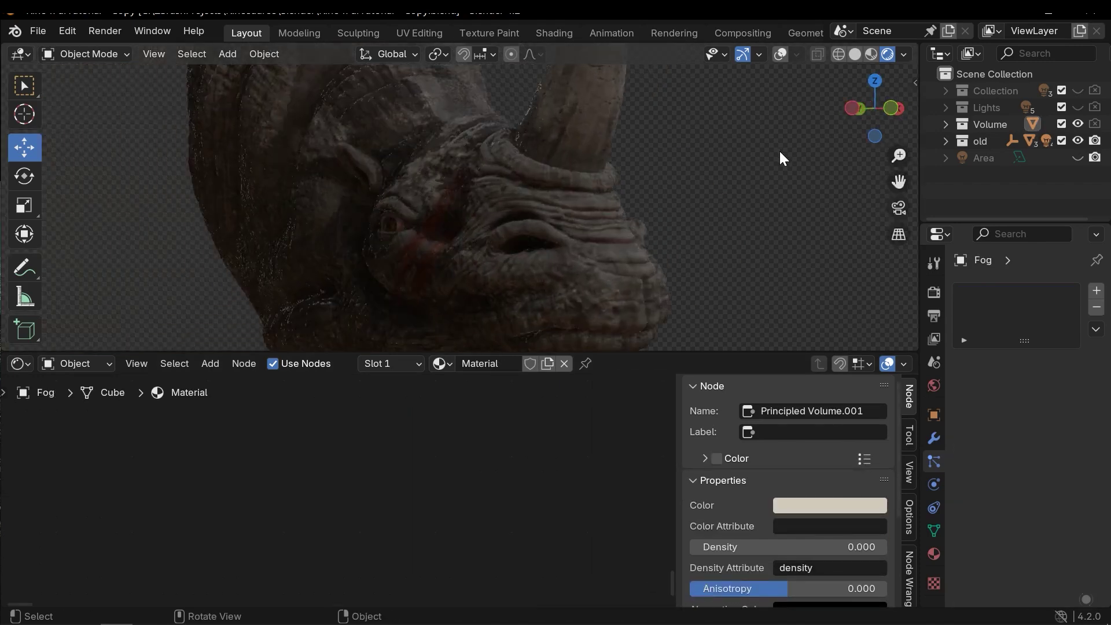
Examine the subtle rim effect on the rhino's skin up close from several angles
{"action": "middle_click_drag", "start_coordinate": [570, 276], "coordinate": [523, 203], "text": "shift"}
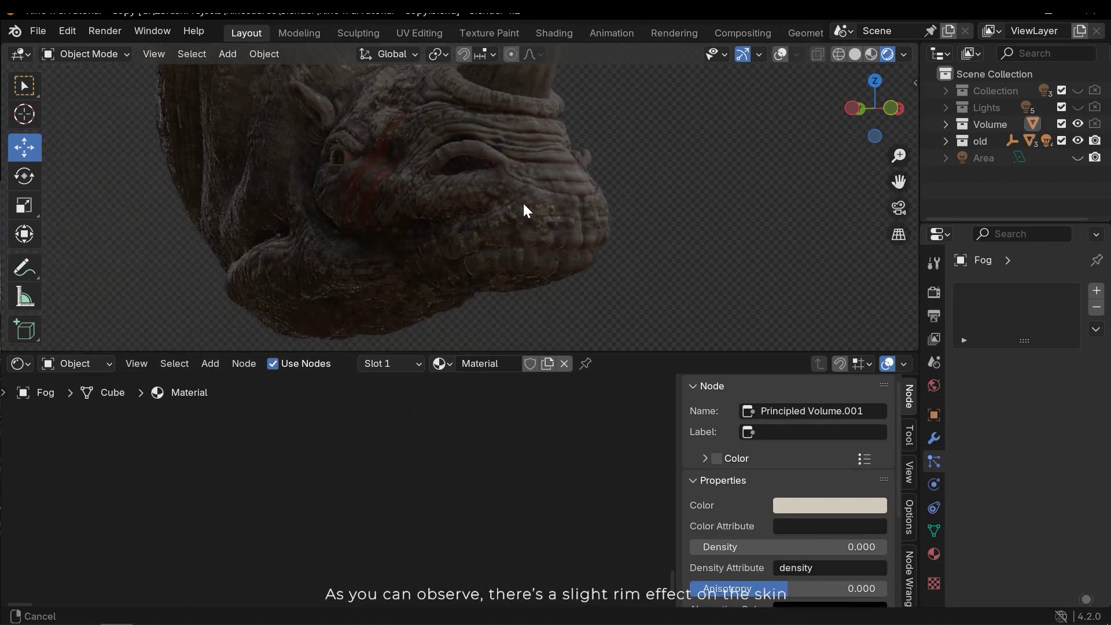
{"action": "scroll", "coordinate": [523, 203], "scroll_direction": "up", "scroll_amount": 2}
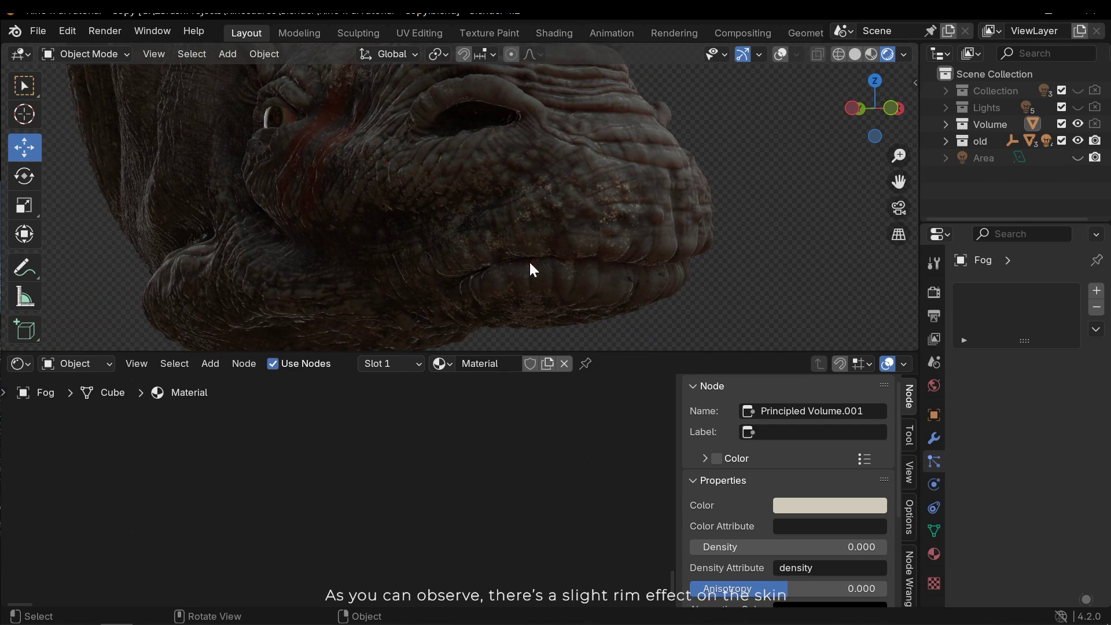
{"action": "middle_click_drag", "start_coordinate": [530, 263], "coordinate": [406, 251]}
With the body selected, cut the Multiply node's output link to compare the skin, and undo the cut
{"action": "left_click", "coordinate": [455, 237]}
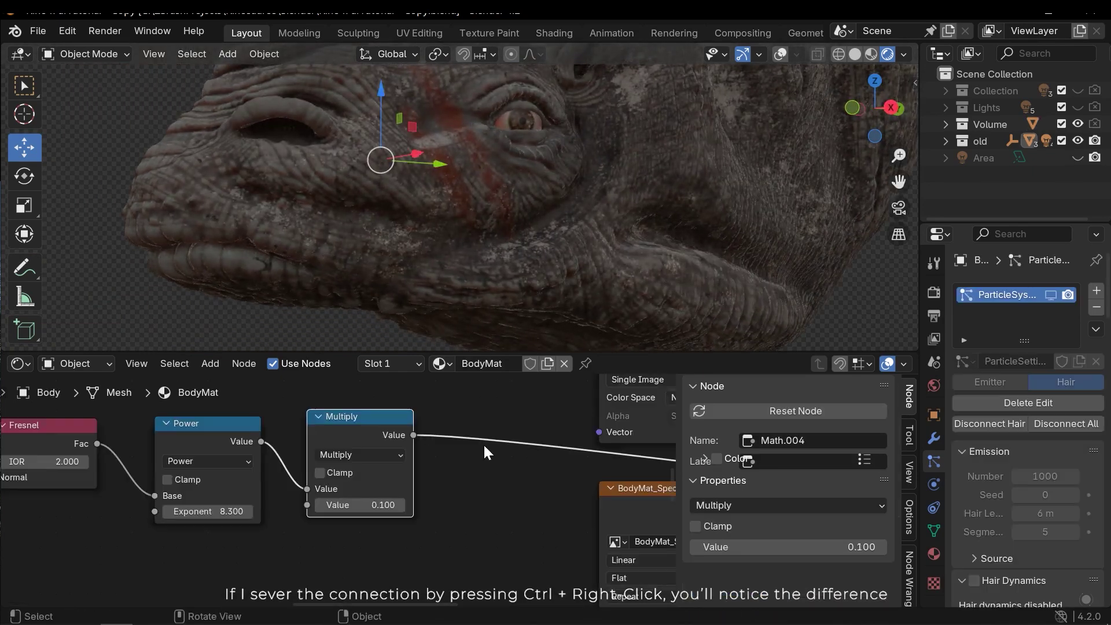
{"action": "right_click_drag", "start_coordinate": [487, 442], "coordinate": [486, 432], "text": "ctrl"}
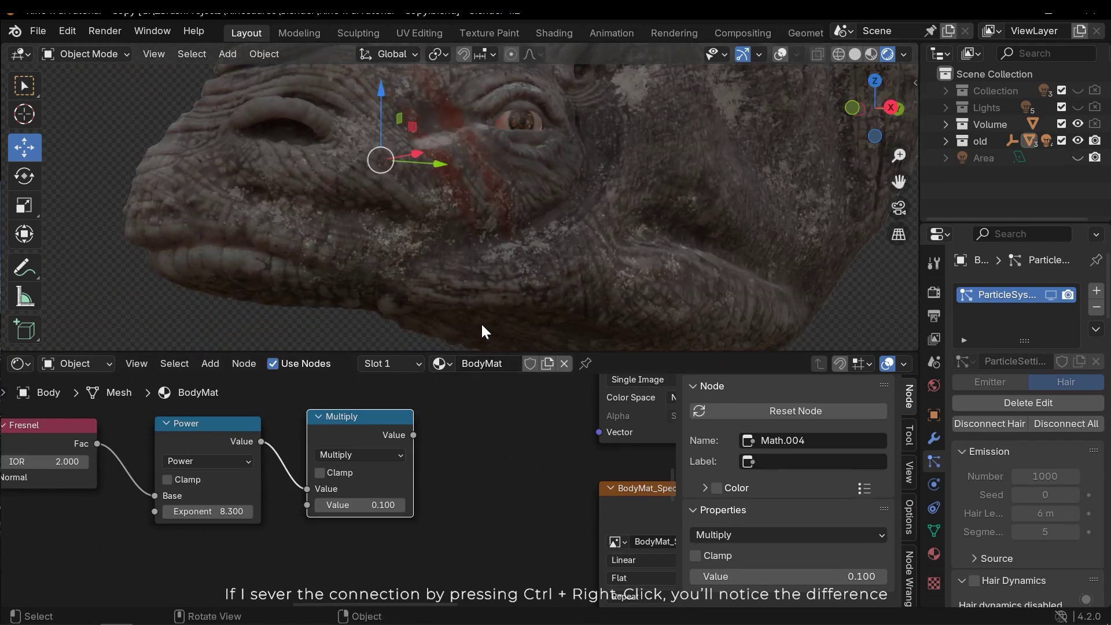
{"action": "key", "text": "ctrl+z"}
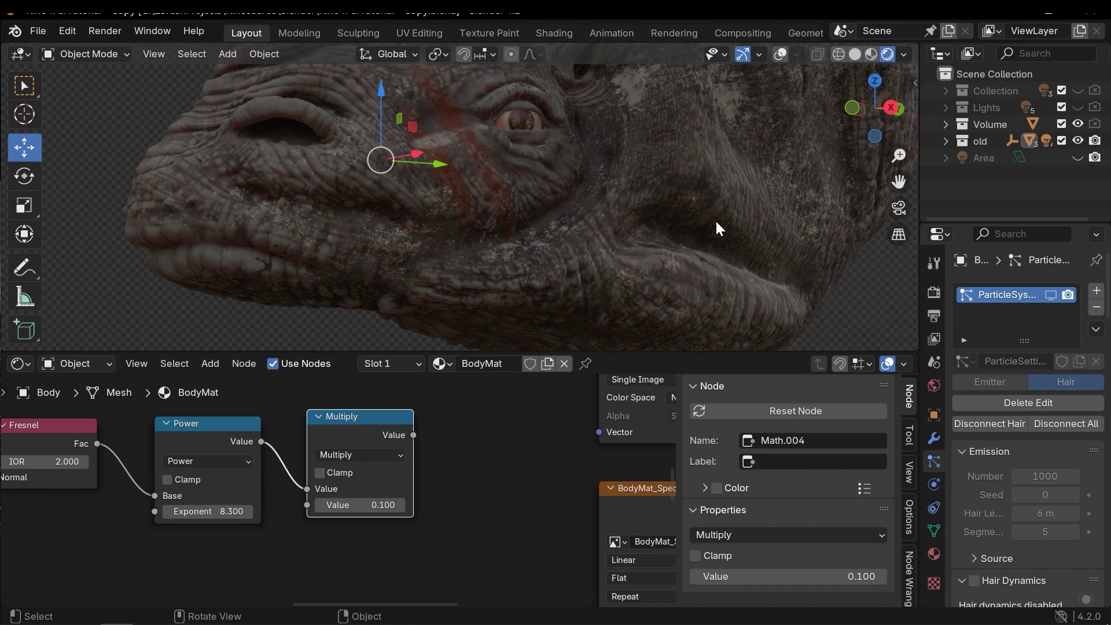
Make the Area light visible in the viewport and view the rhino through the camera
{"action": "middle_click_drag", "start_coordinate": [483, 211], "coordinate": [647, 217]}
{"action": "scroll", "coordinate": [646, 218], "scroll_direction": "down", "scroll_amount": 2}
{"action": "left_click", "coordinate": [1076, 157]}
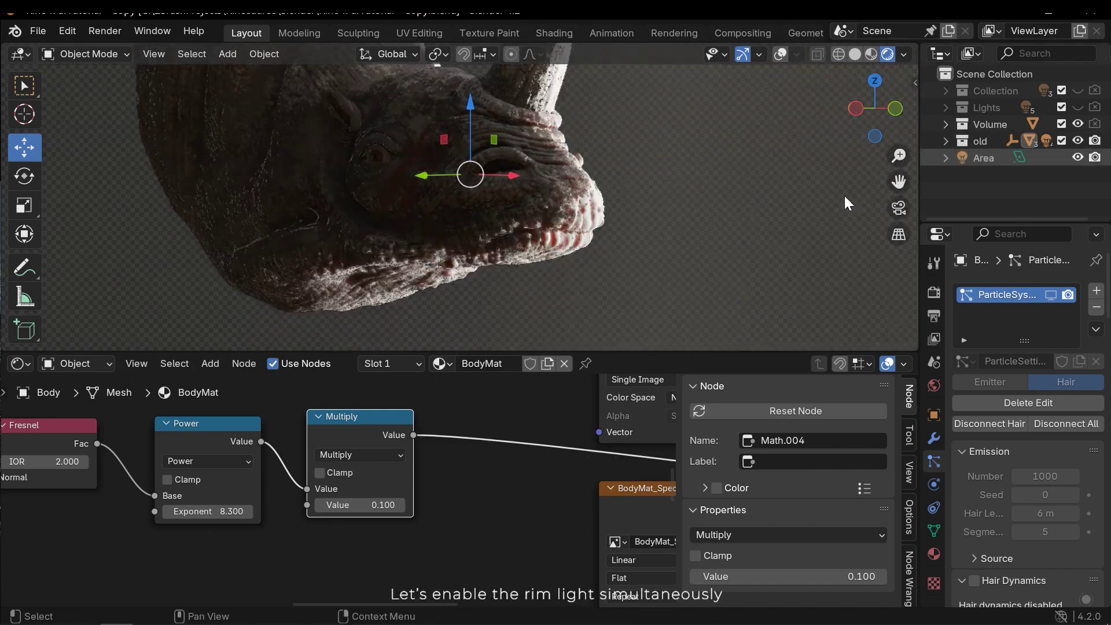
{"action": "middle_click_drag", "start_coordinate": [844, 193], "coordinate": [723, 186]}
{"action": "key", "text": "KP_0"}
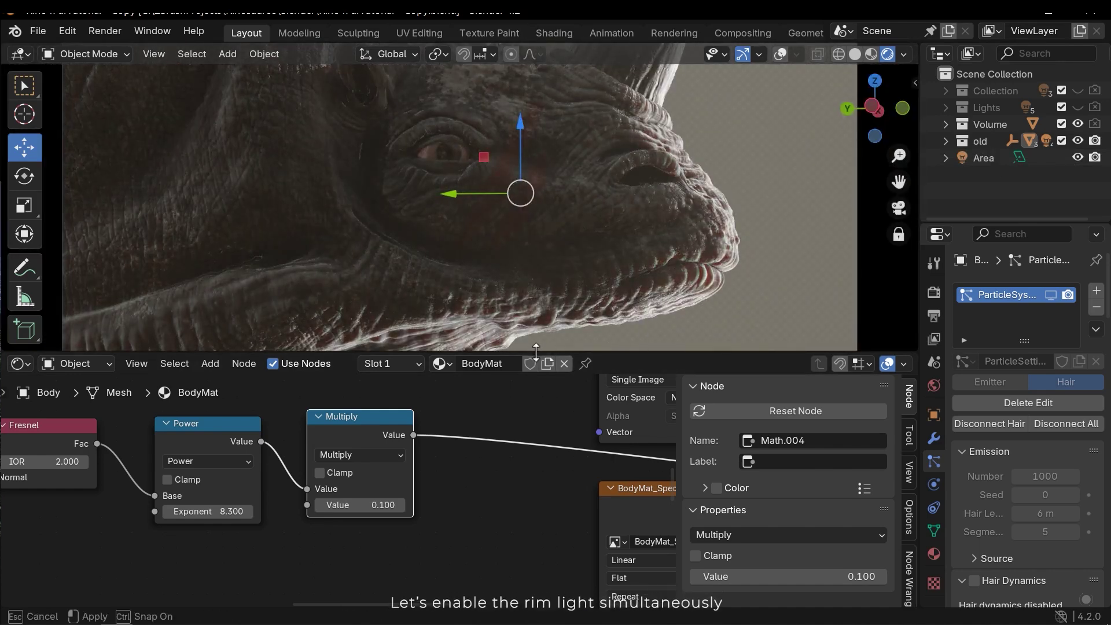
Enlarge the 3D viewport over the node editor and deselect the body to inspect the combined rim lighting
{"action": "left_click_drag", "start_coordinate": [536, 351], "coordinate": [540, 446]}
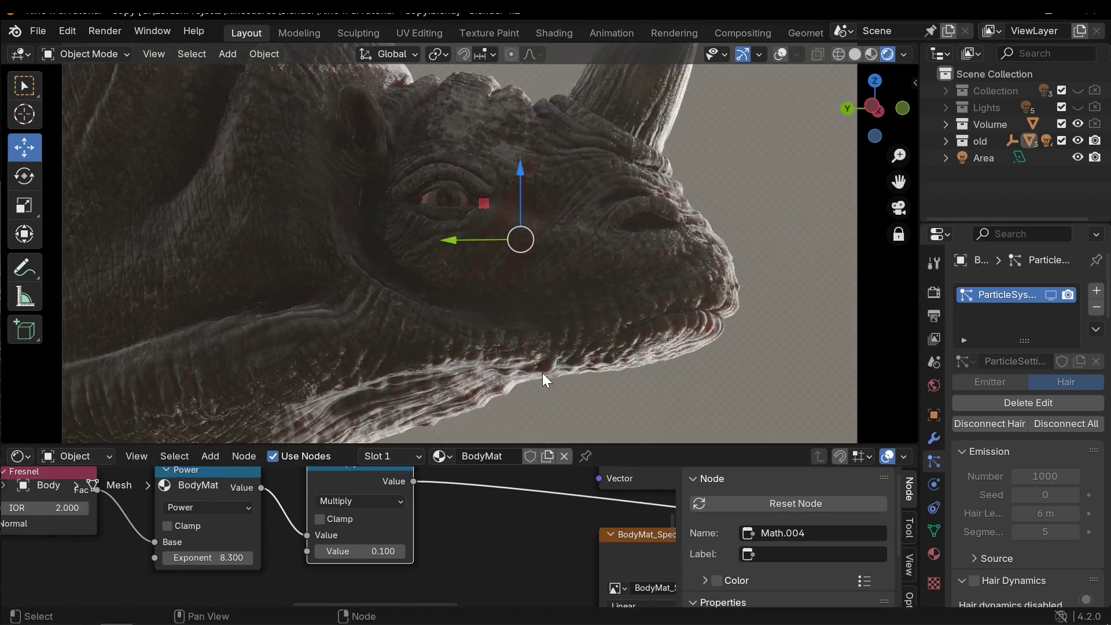
{"action": "middle_click_drag", "start_coordinate": [513, 519], "coordinate": [485, 533]}
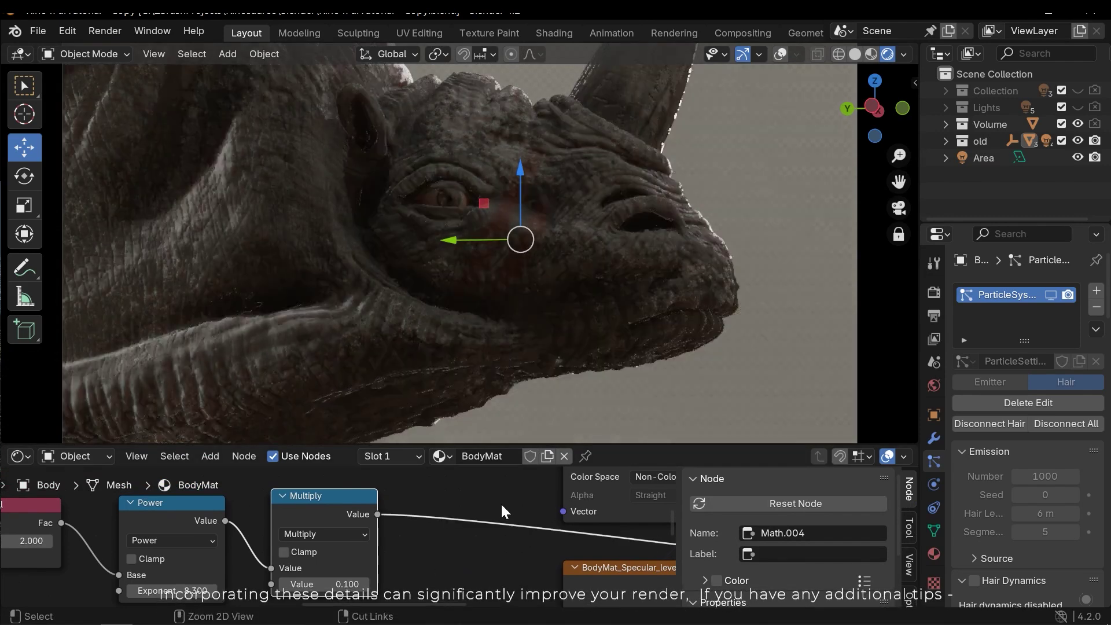
{"action": "left_click", "coordinate": [730, 142]}
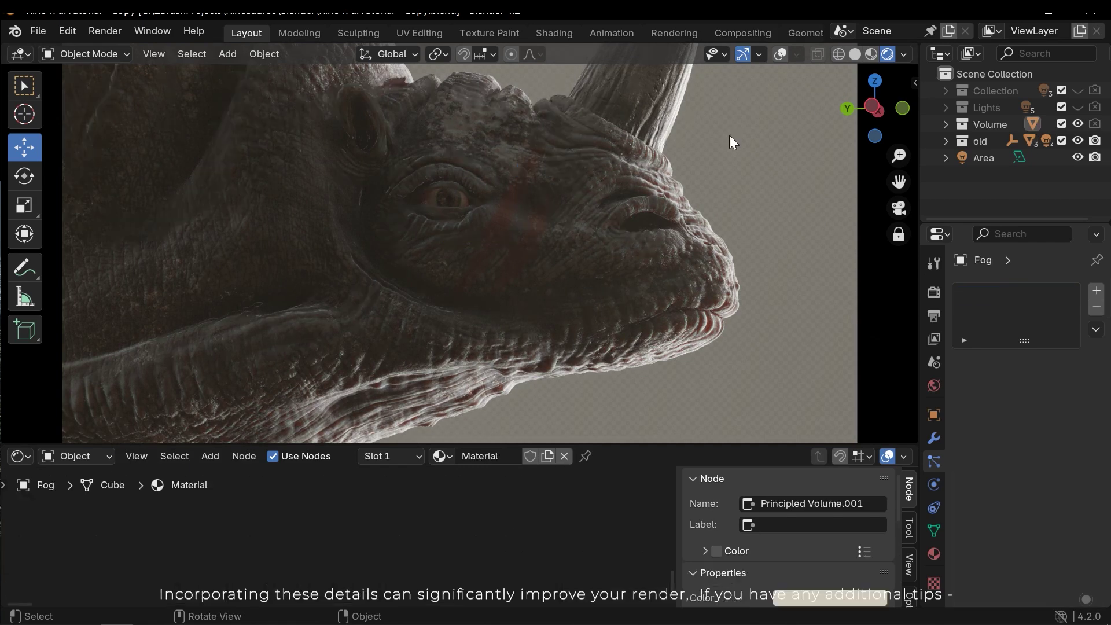